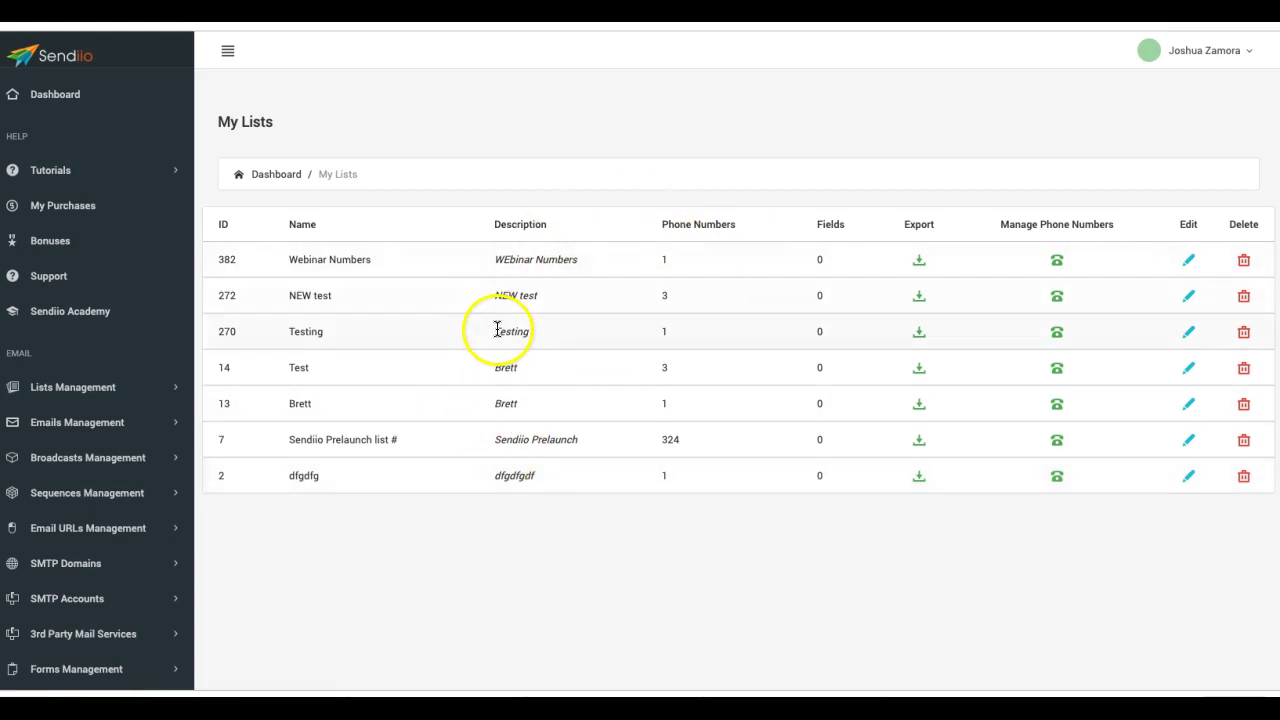
- Return to the SMS My Lists page
click(758, 194)
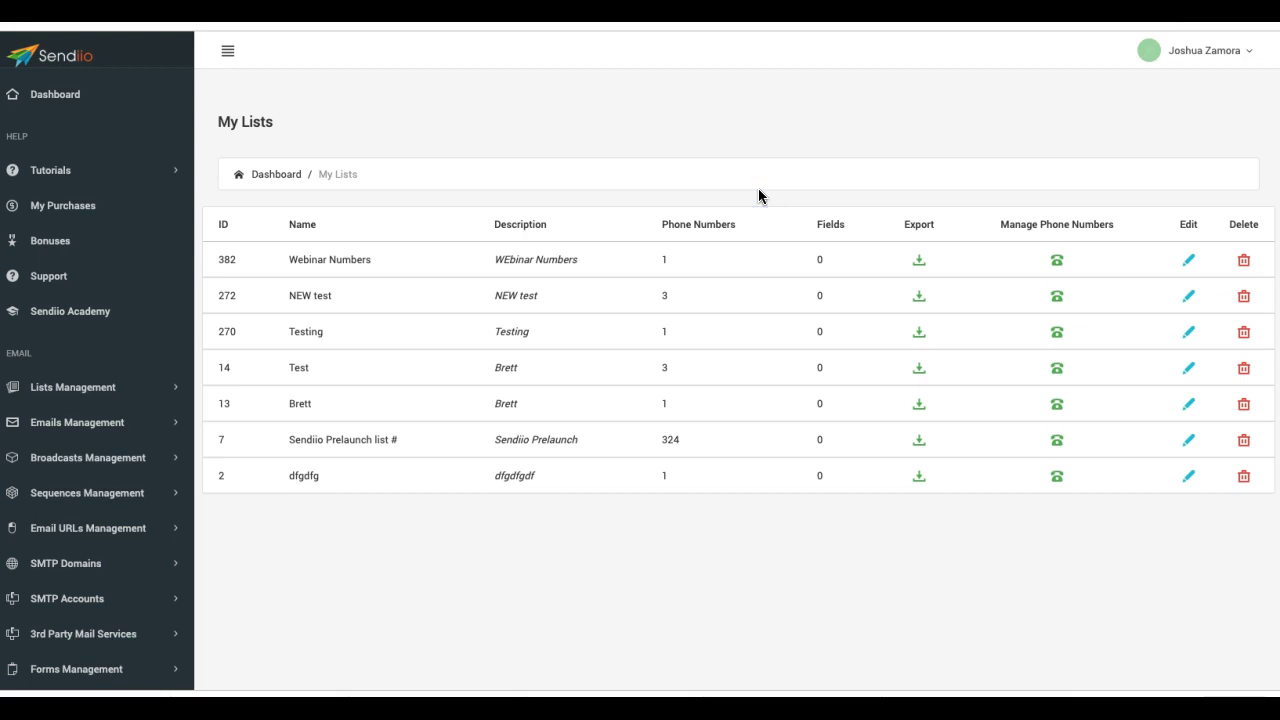
click(901, 205)
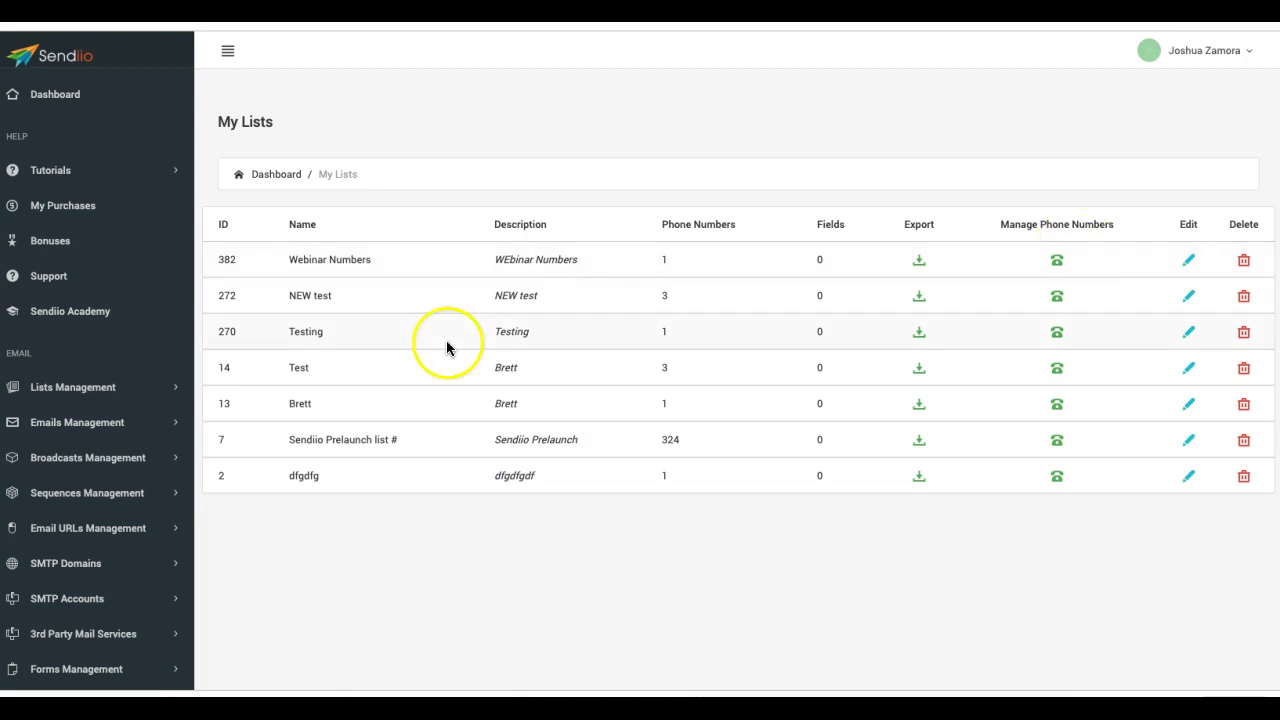
scroll(391, 211, down, 3)
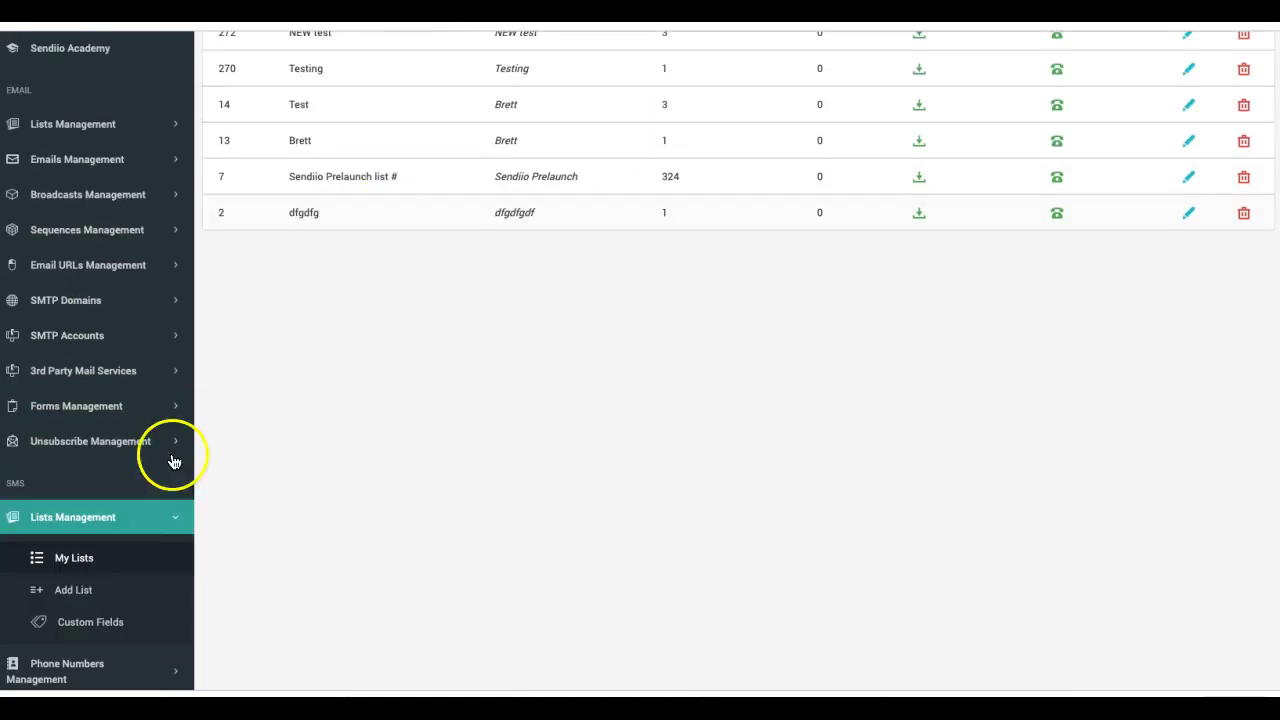
click(74, 560)
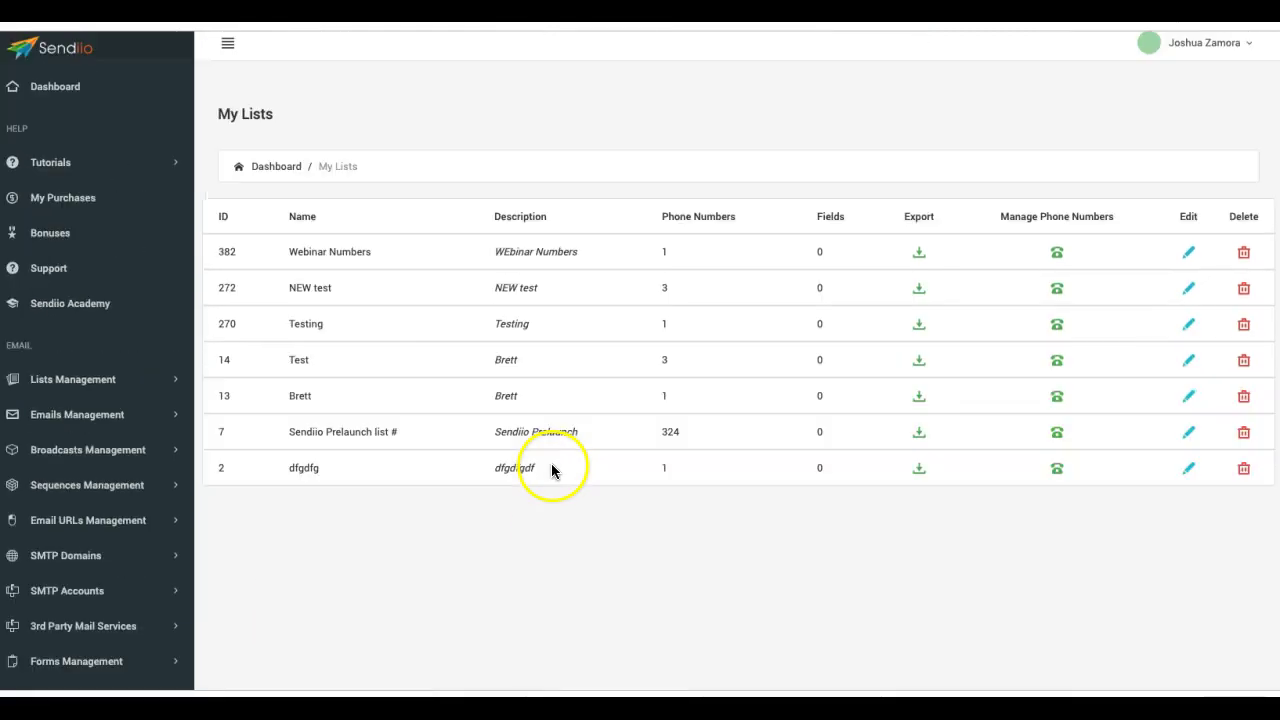
- Open the Webinar Numbers list's edit form and view the bulk phone-number import help
click(1190, 255)
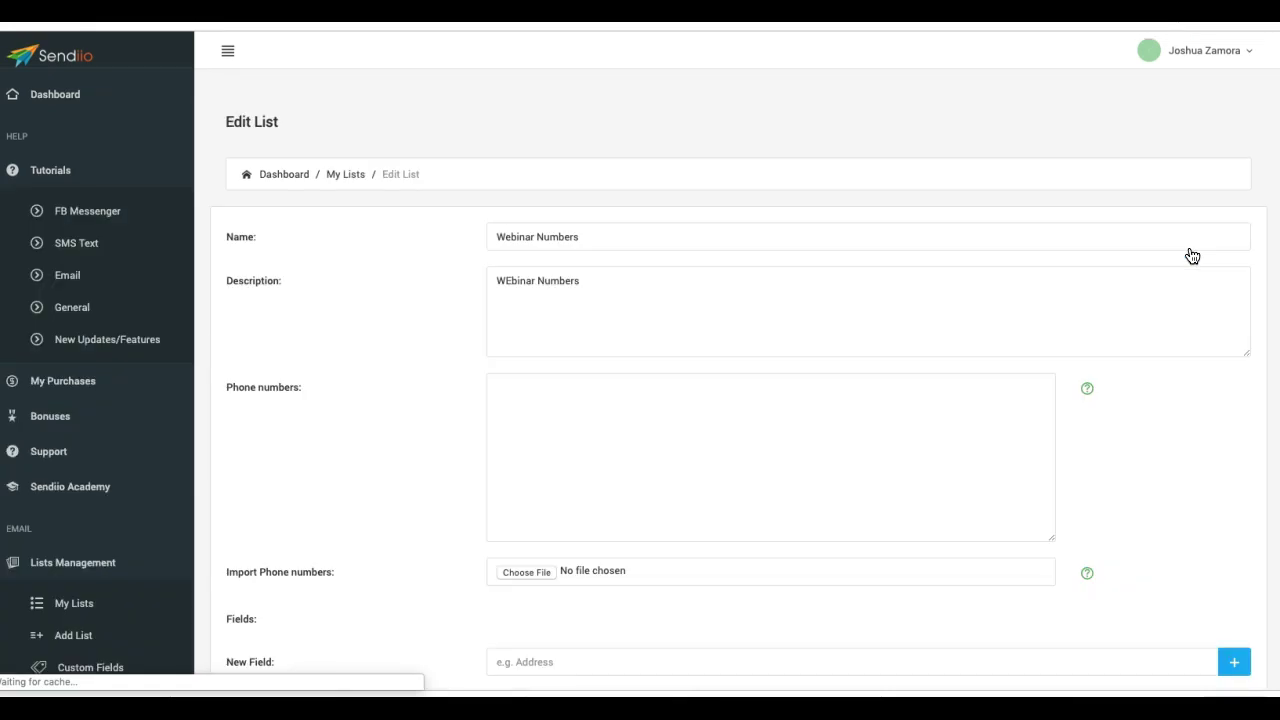
scroll(430, 306, down, 2)
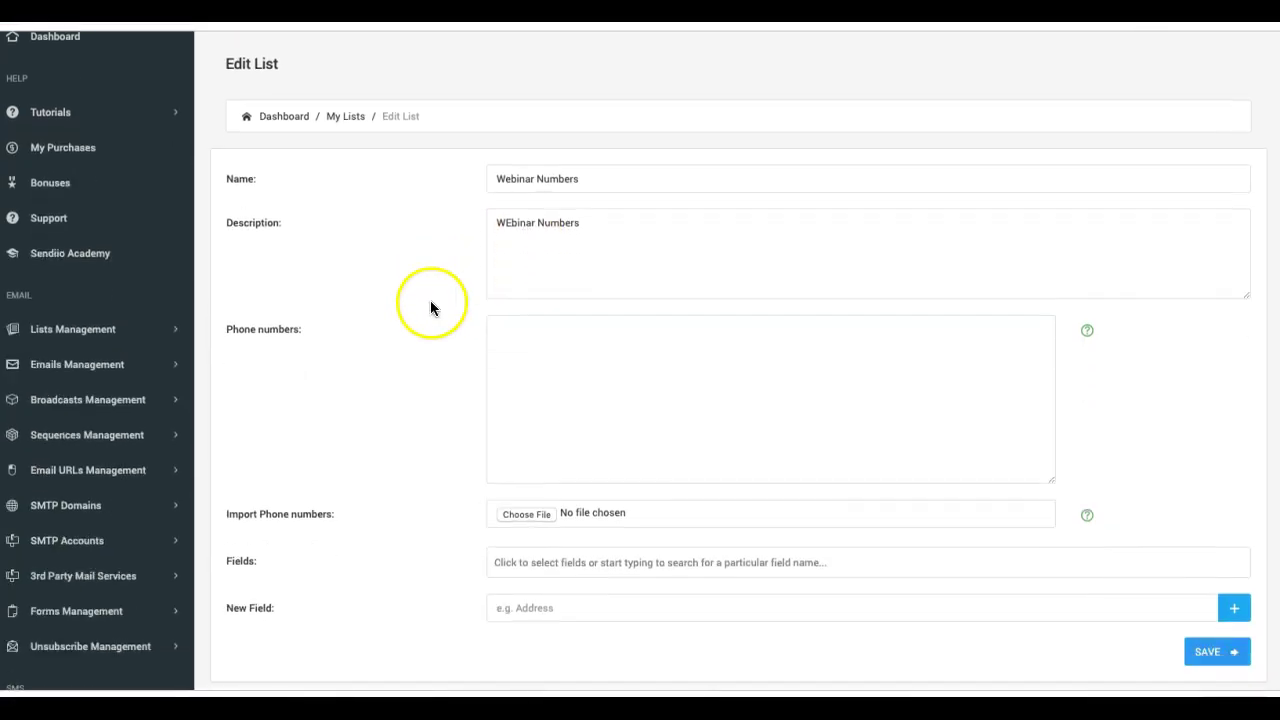
drag(340, 432, 229, 430)
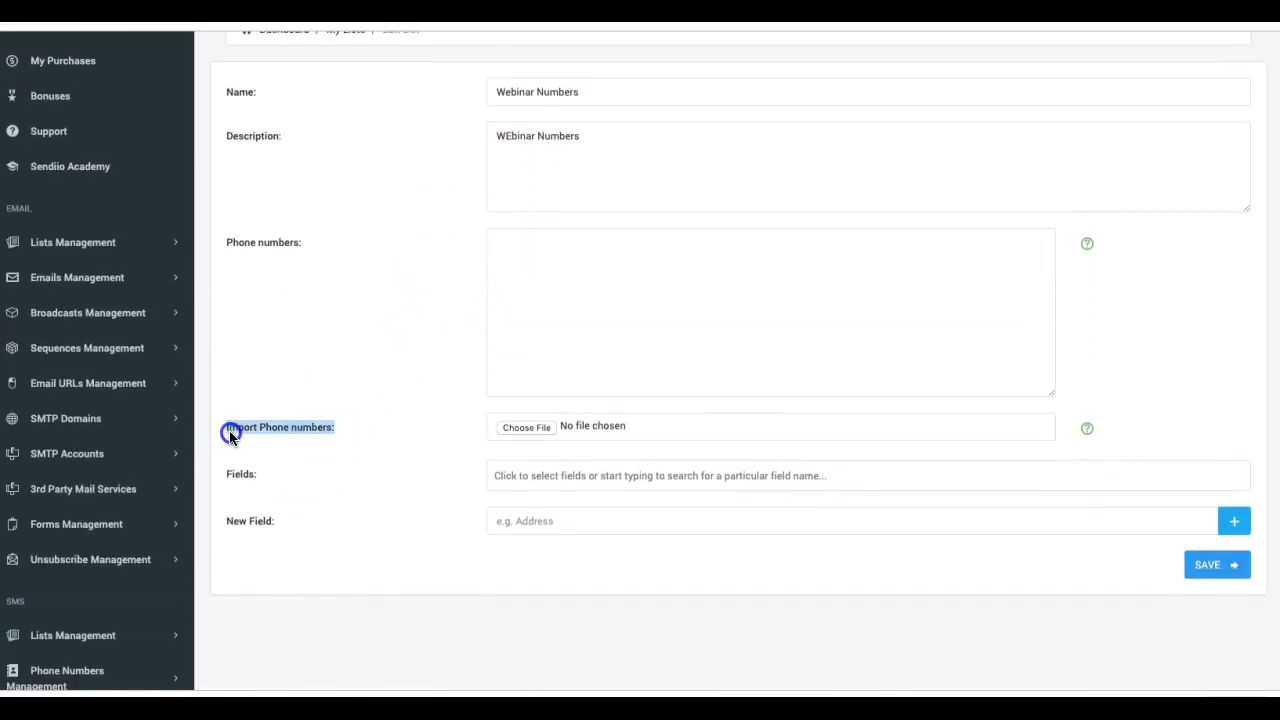
click(227, 430)
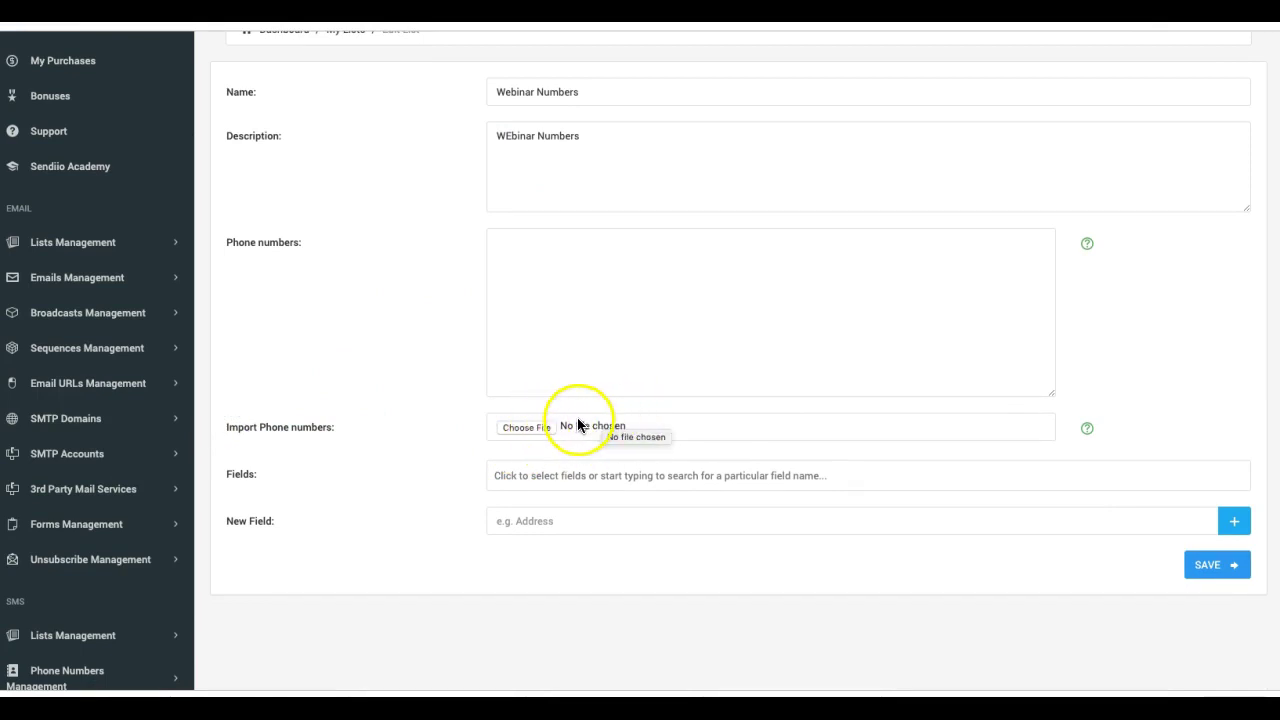
click(1089, 433)
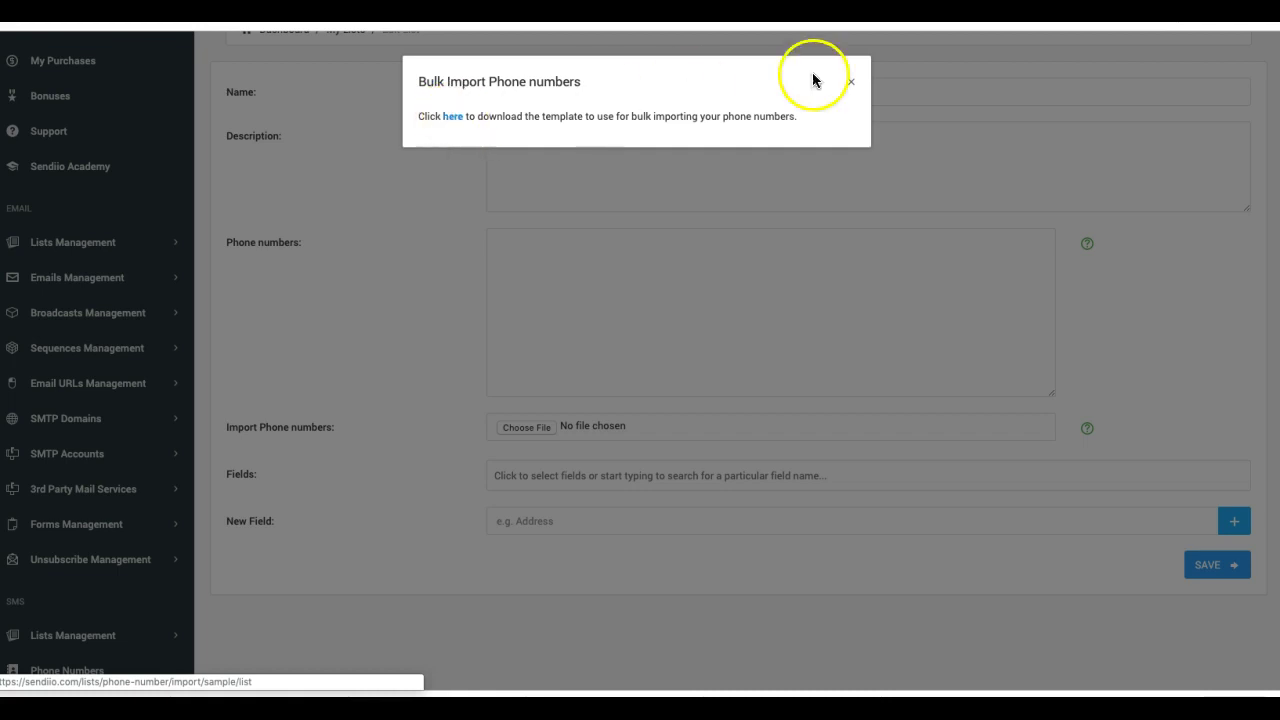
click(852, 82)
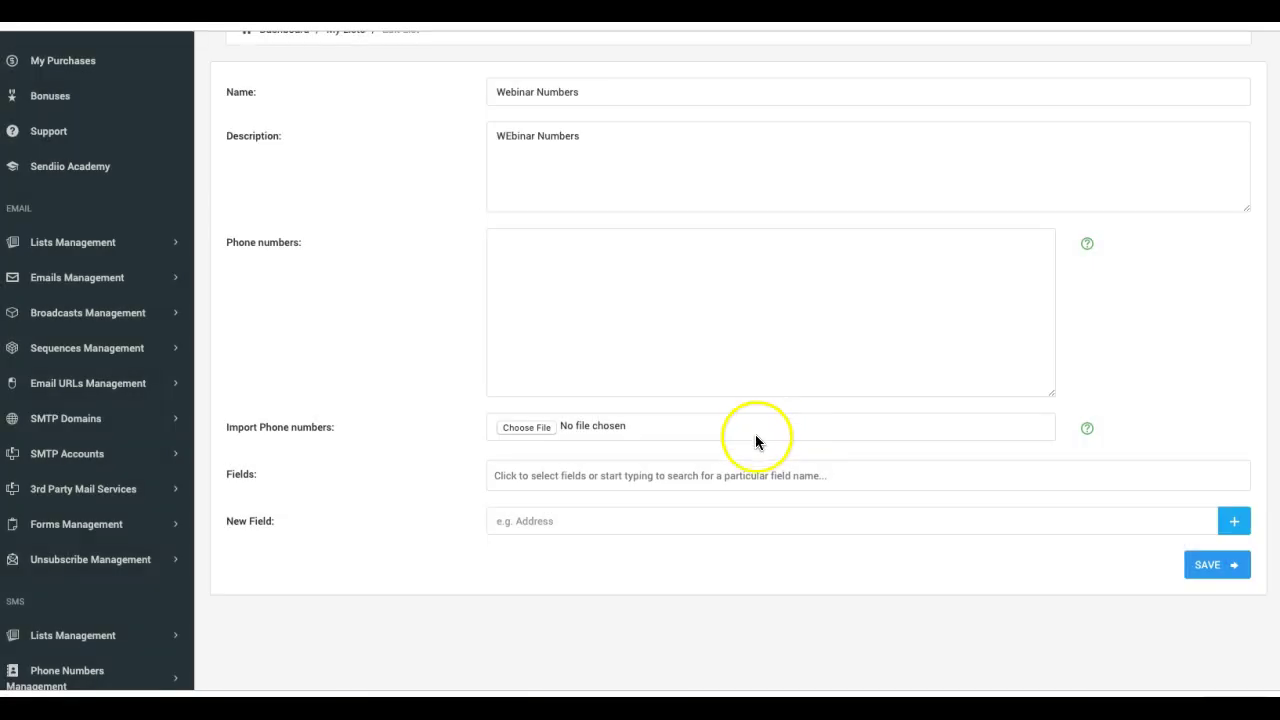
- Bring the Excel phone-number import template to the front
click(617, 688)
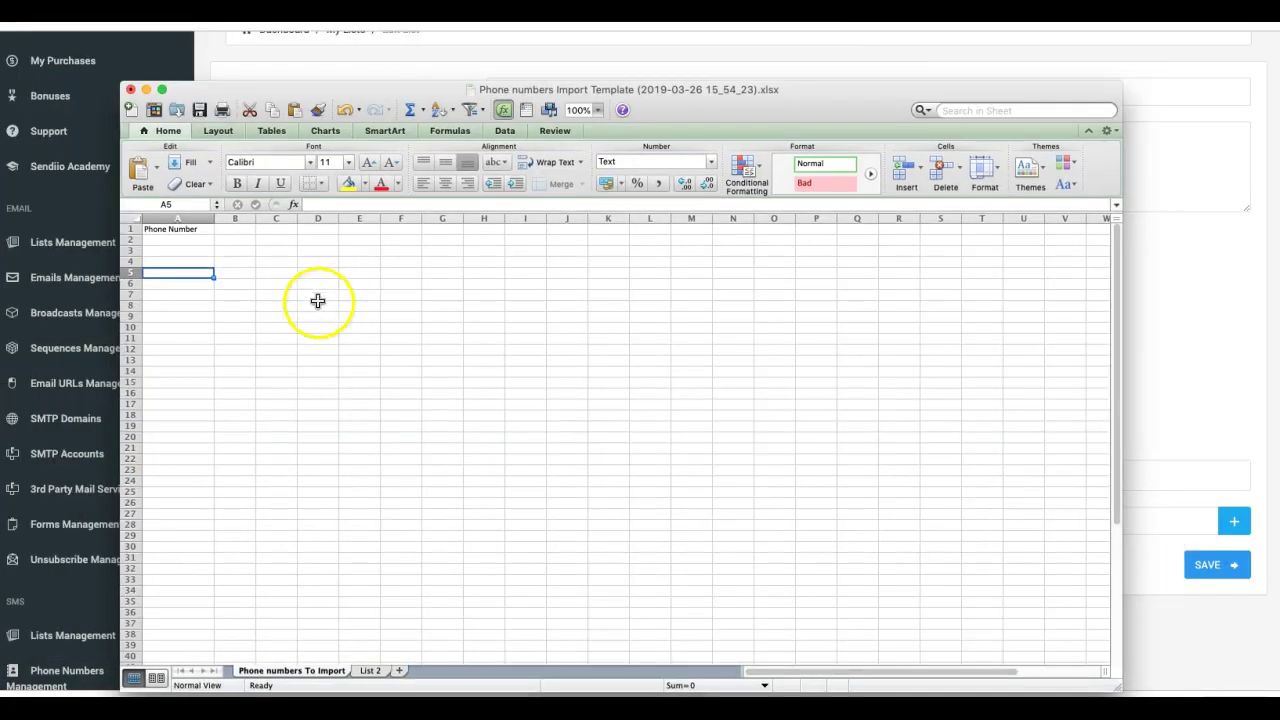
click(313, 92)
drag(313, 92, 320, 65)
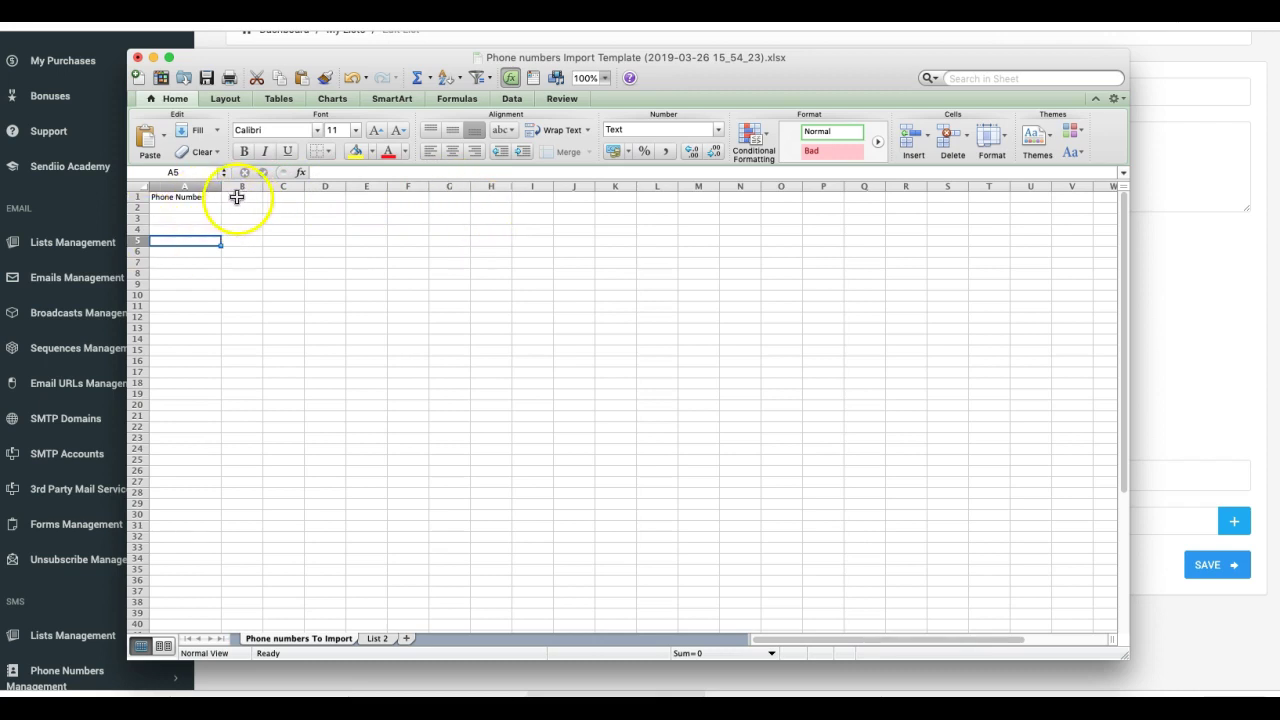
- Add column headers name in B1, lastname in C1 and city in D1
click(241, 197)
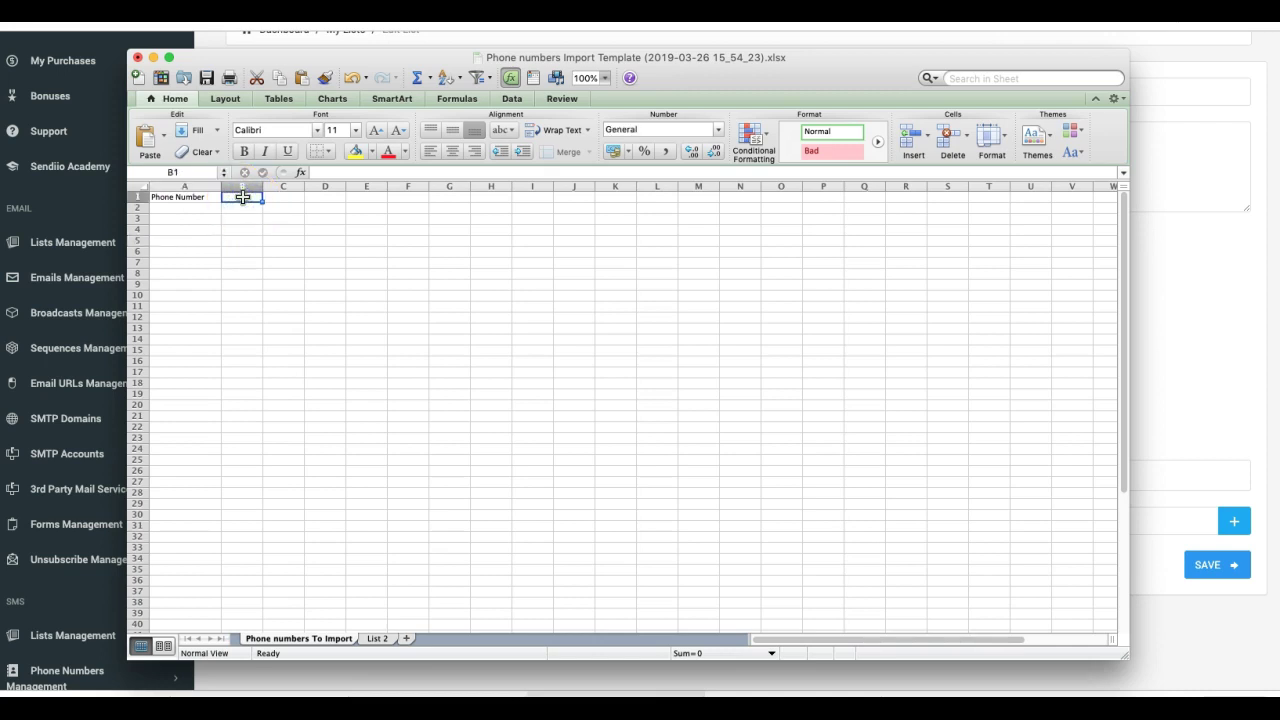
text(name)
key(Return)
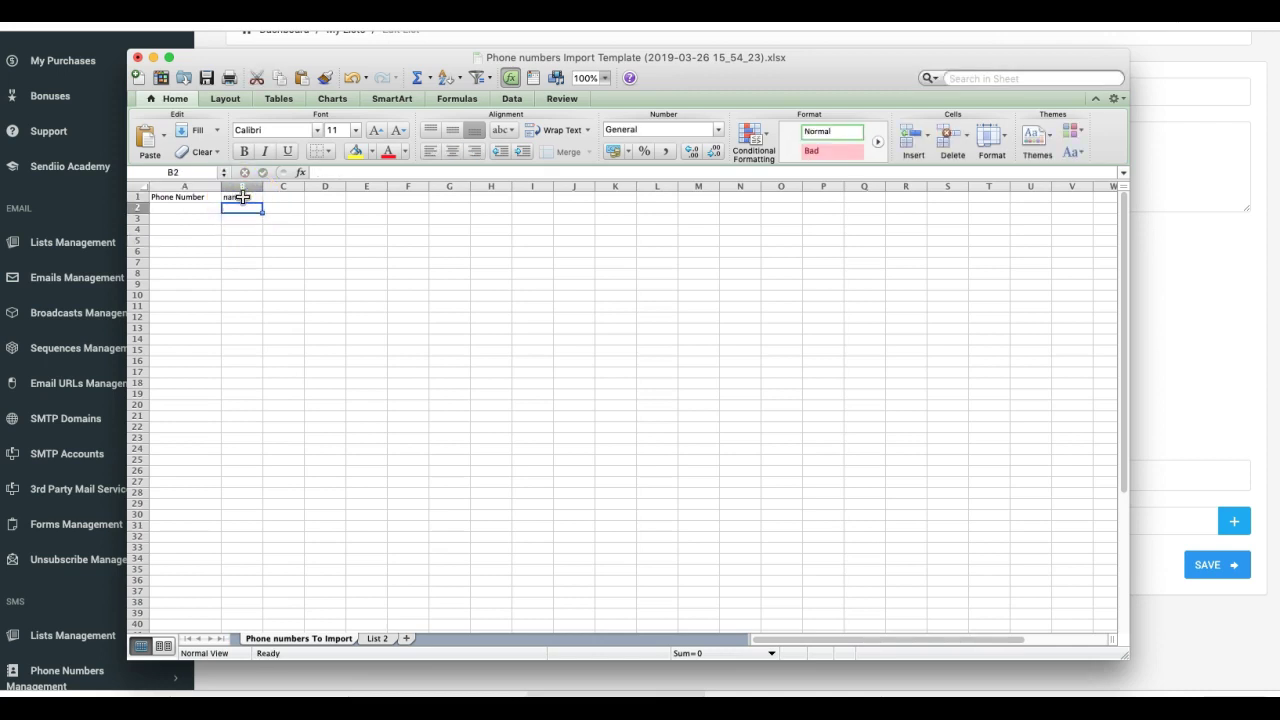
click(289, 196)
text(lastna)
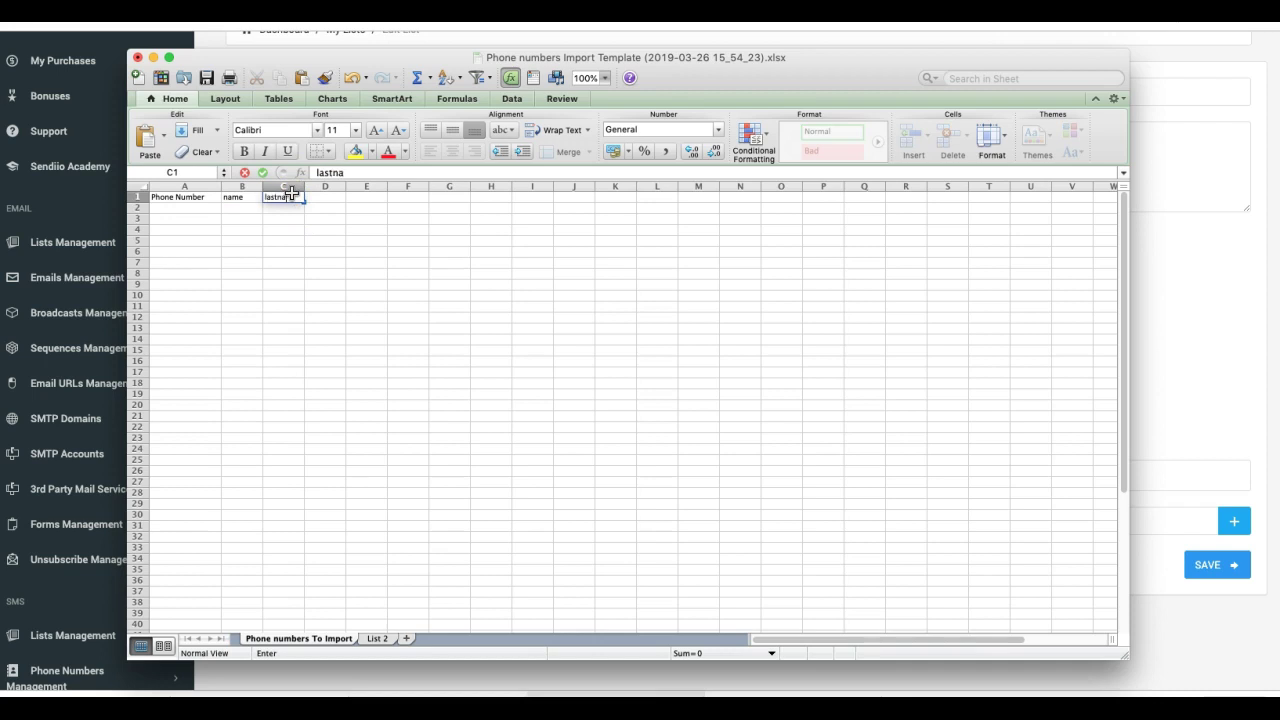
text(me)
click(320, 198)
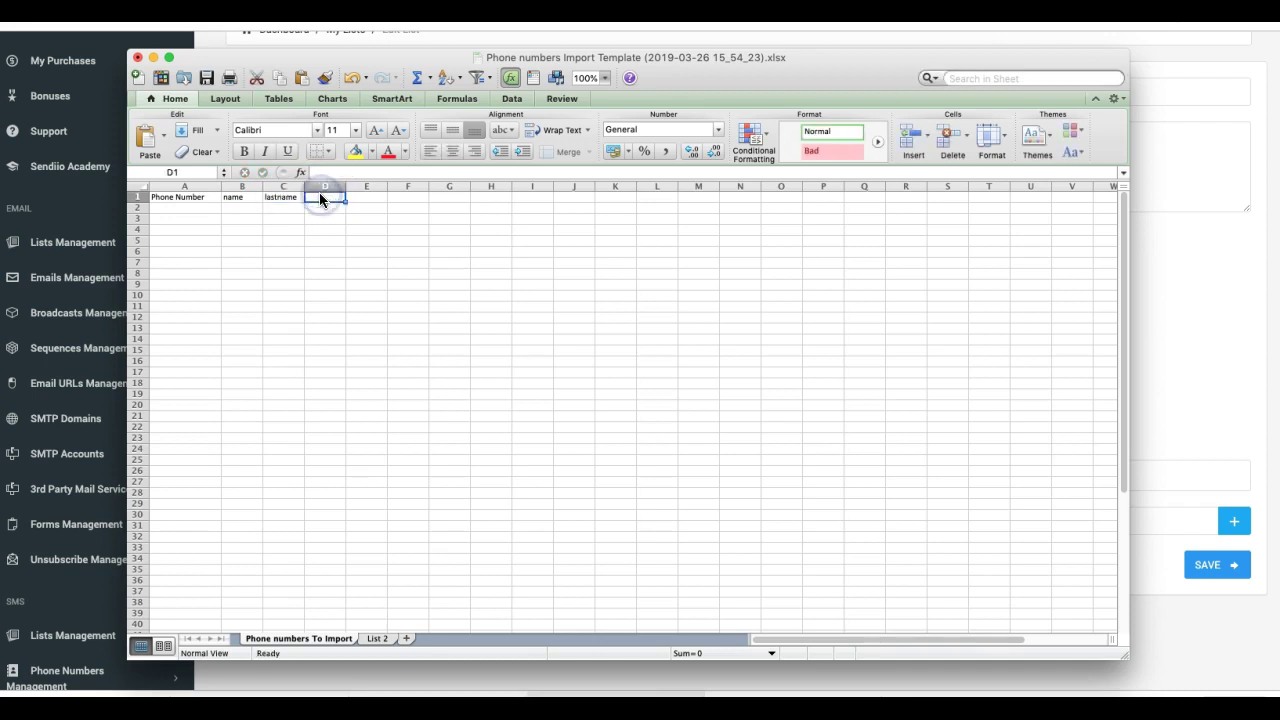
text(city)
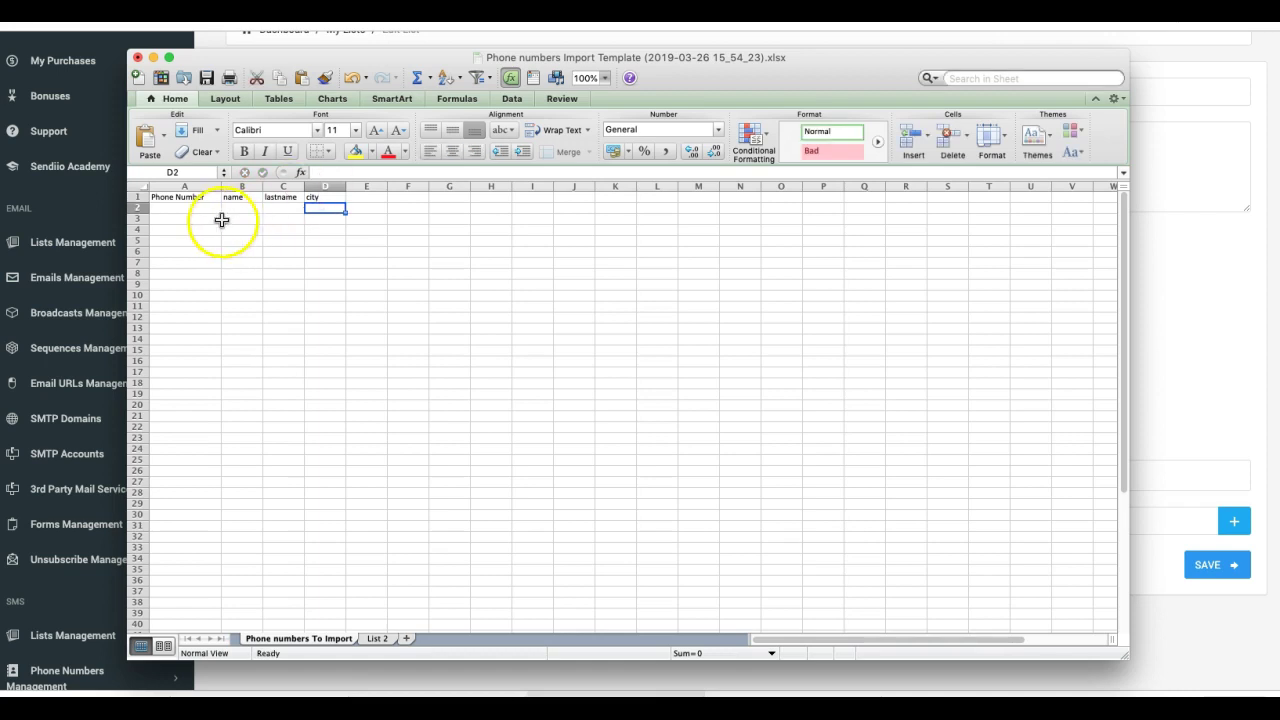
- Enter four phone numbers in cells A2 through A5
click(180, 209)
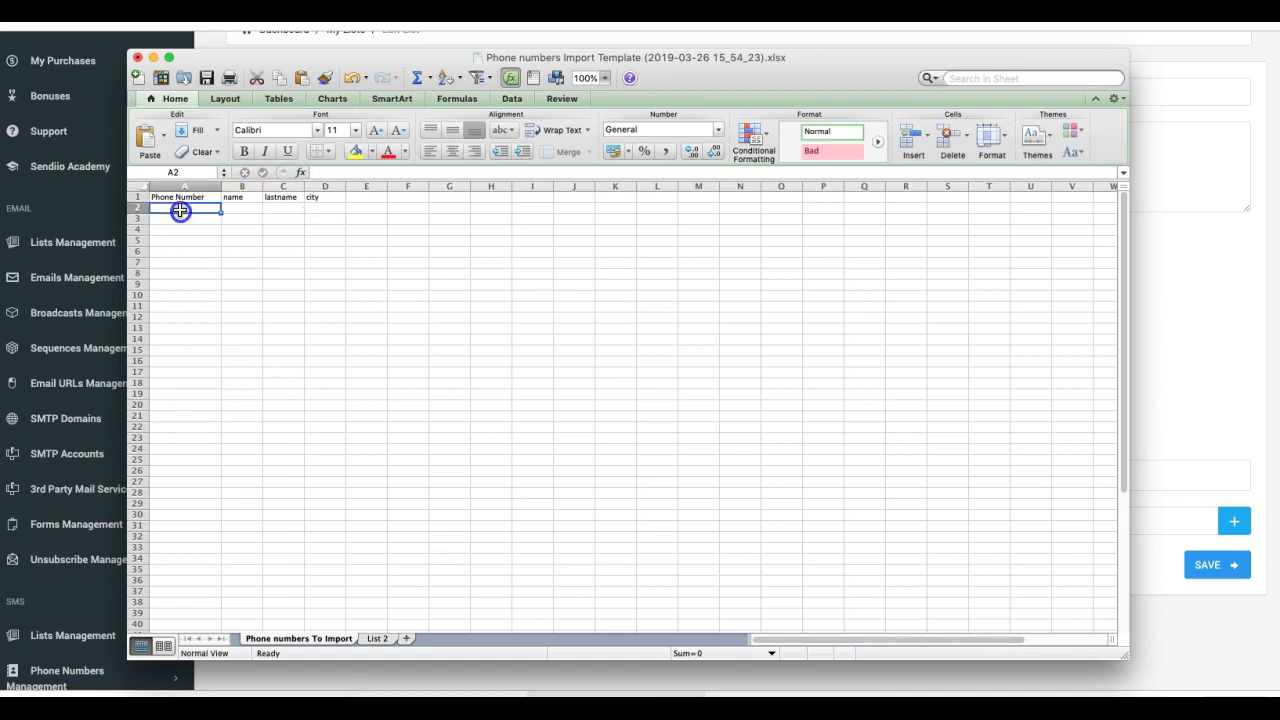
text(+13058888)
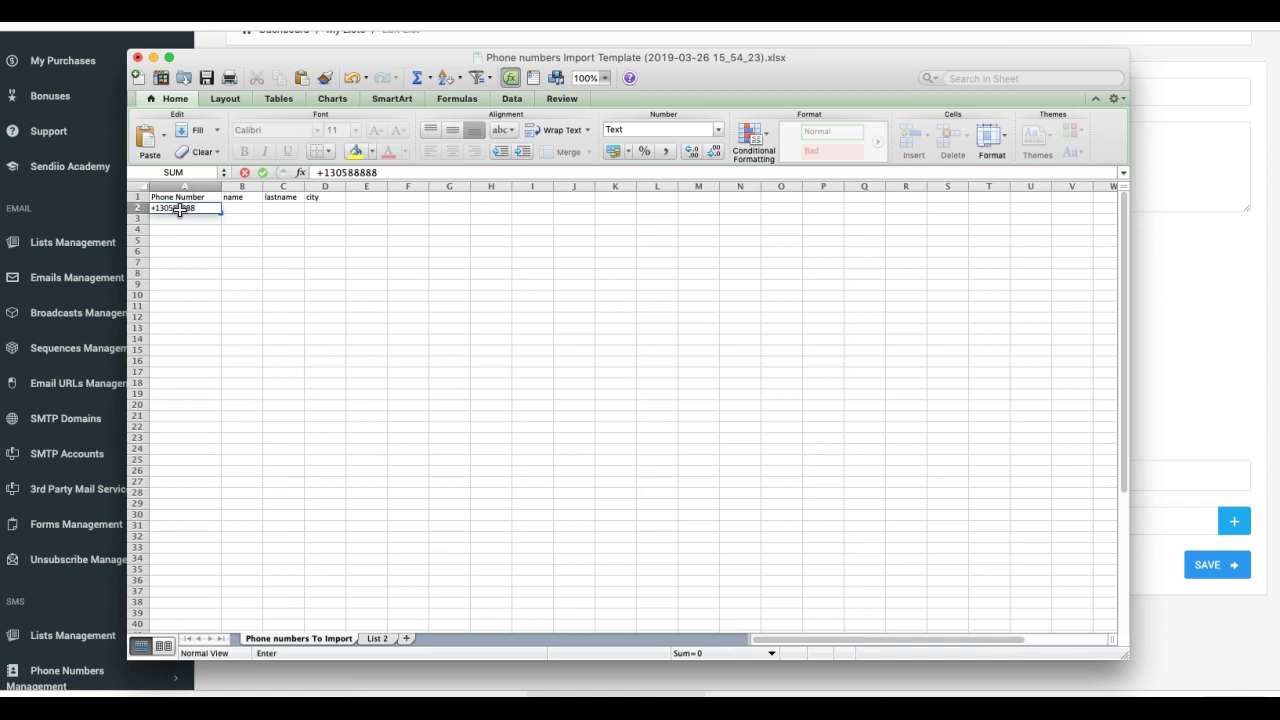
text(8)
key(Return)
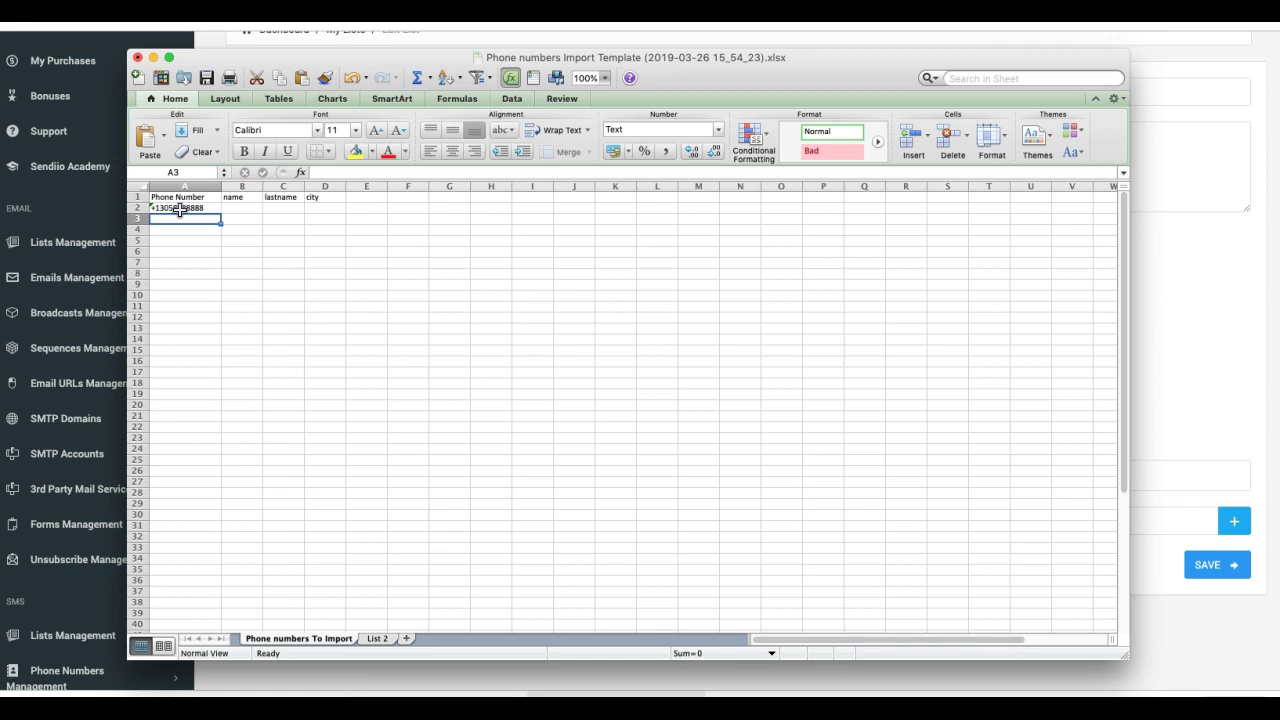
text(+1)
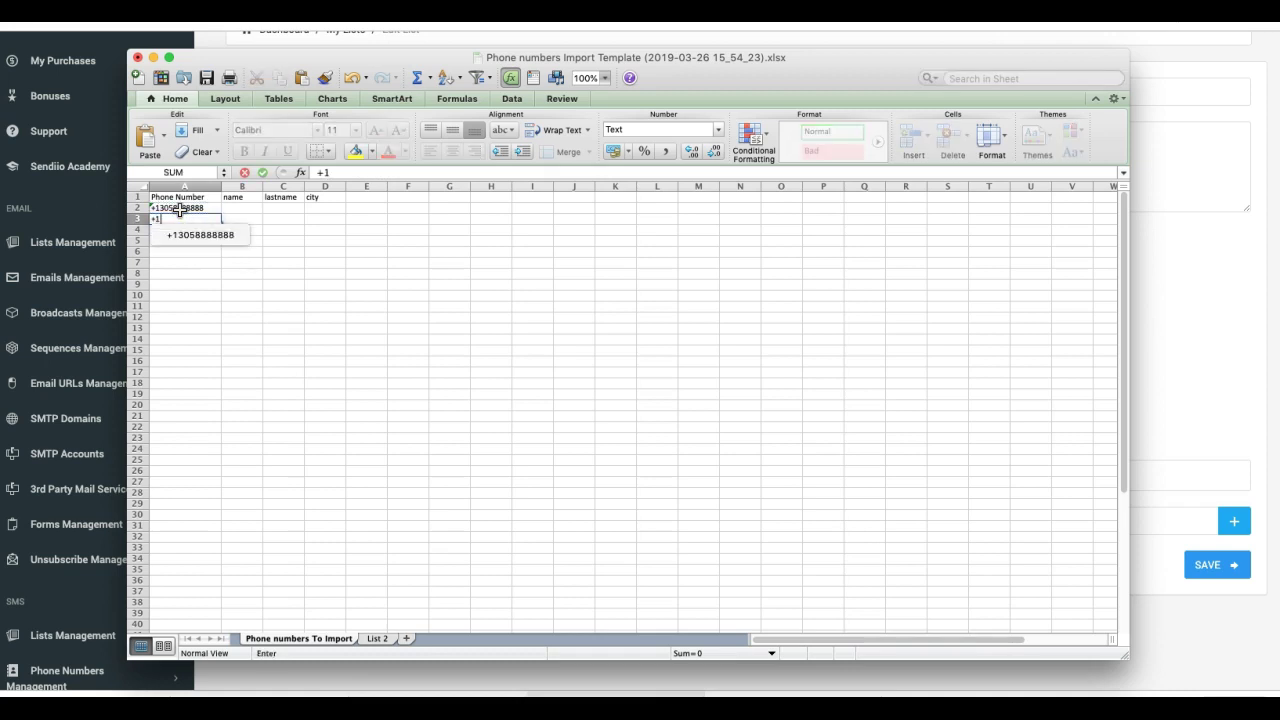
text(3057777777)
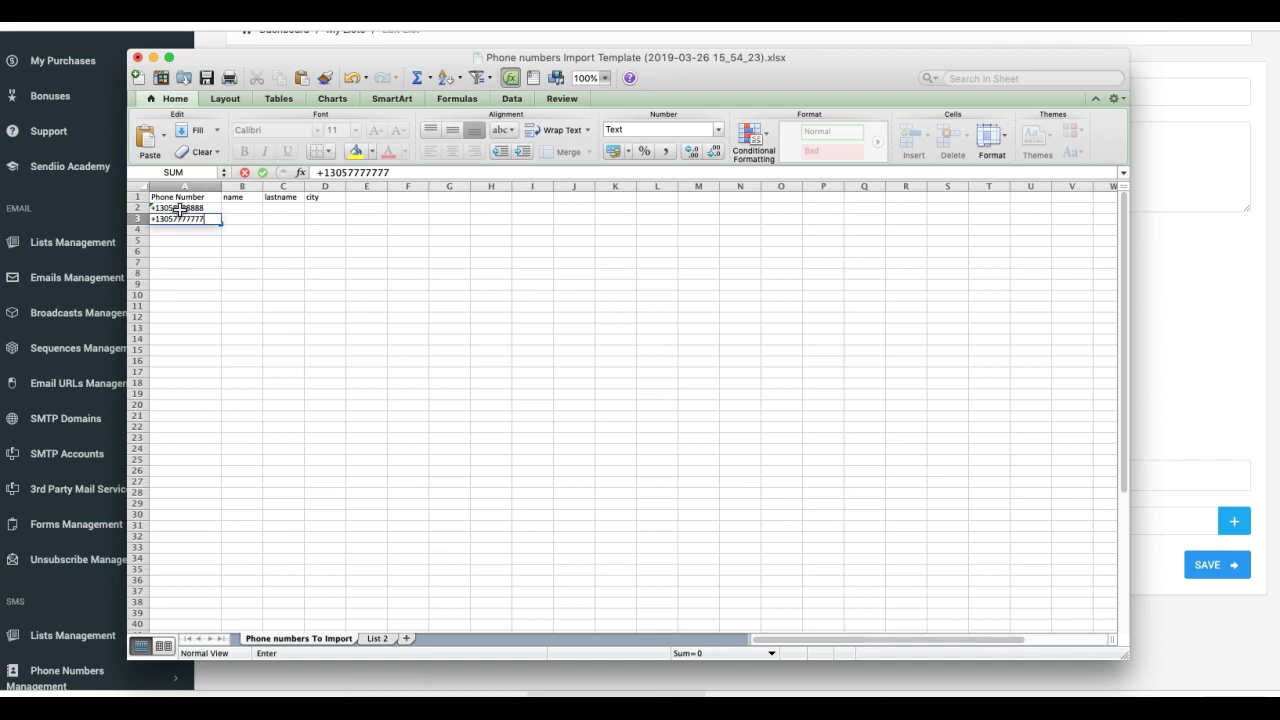
key(Return)
text(+1)
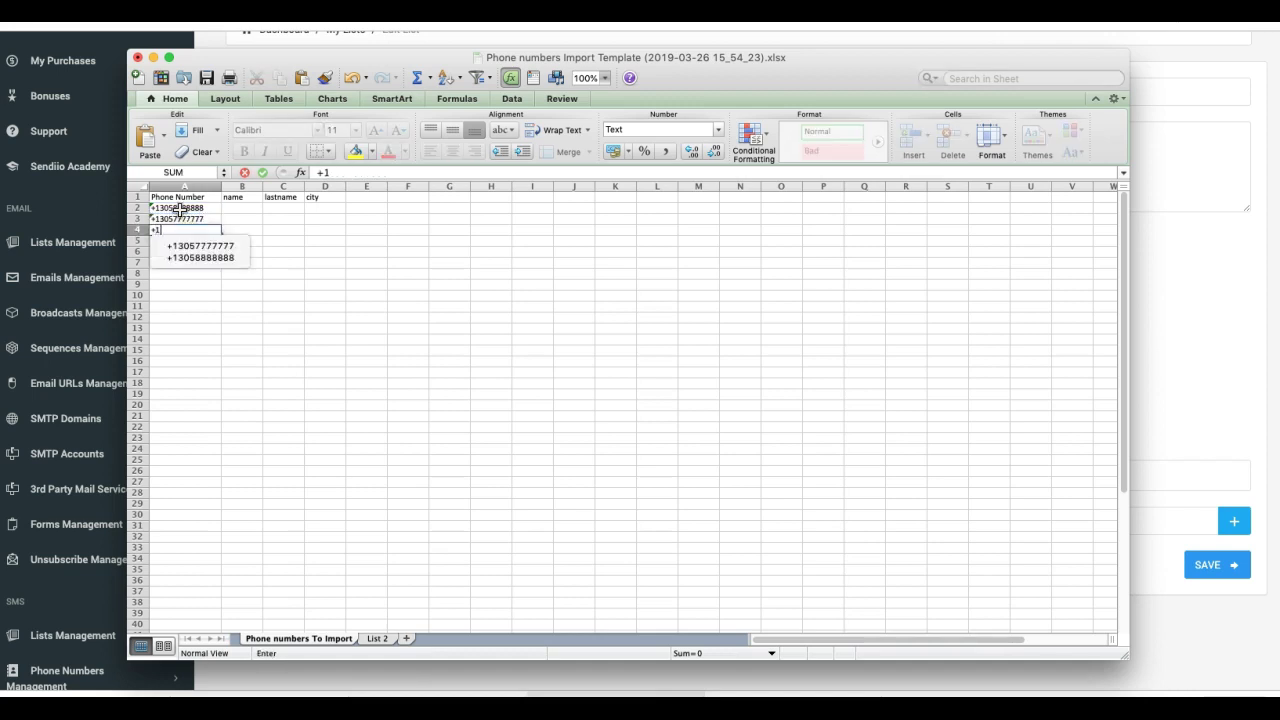
text(78688)
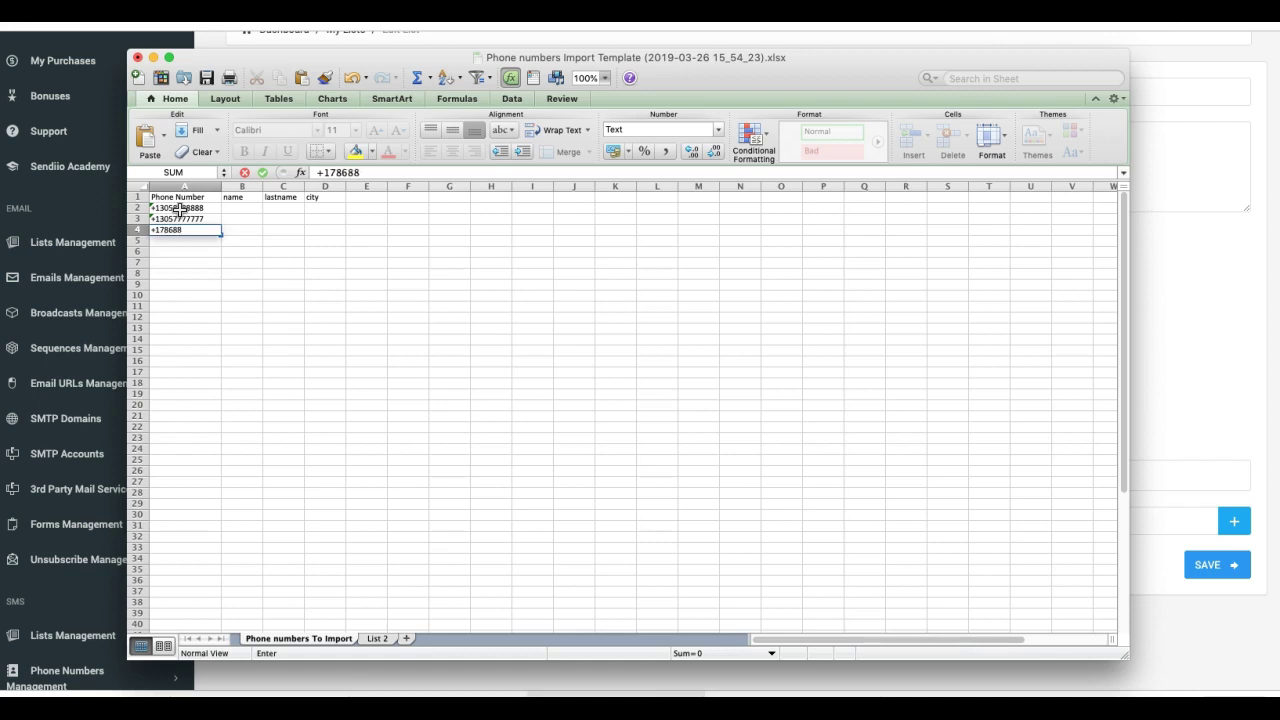
text(88888)
key(Return)
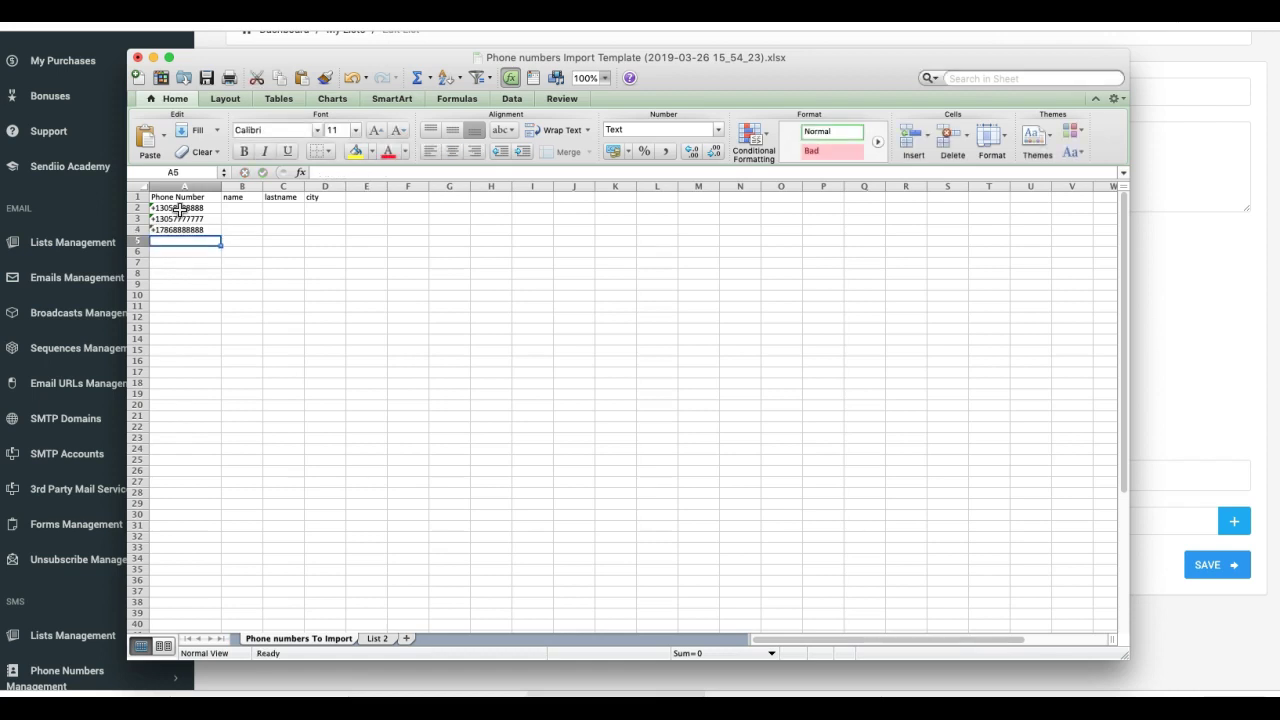
text(+1)
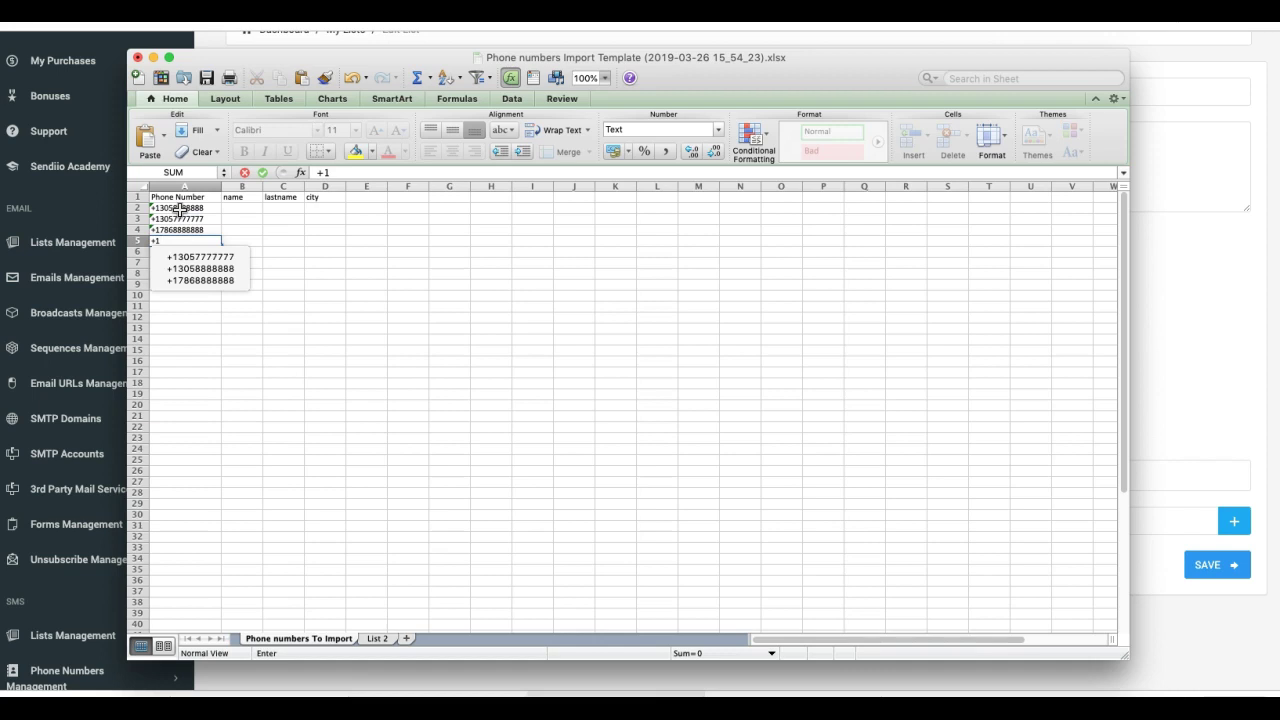
text(9018777777)
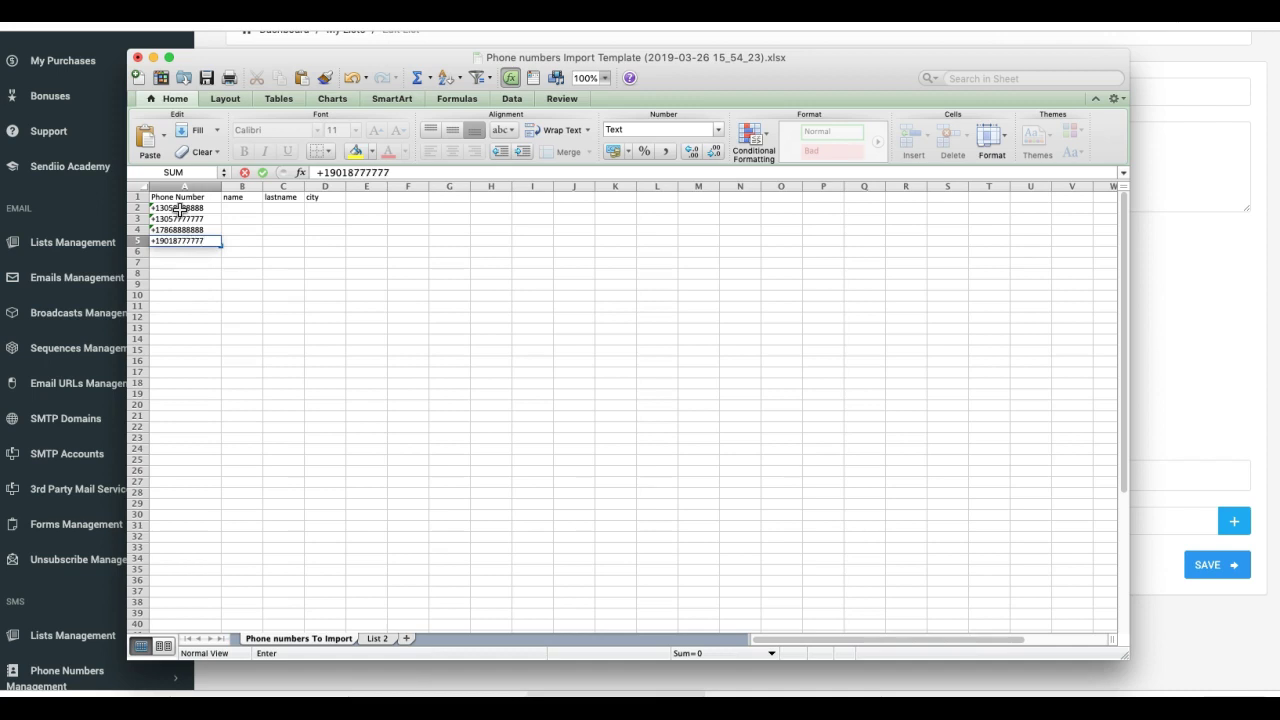
key(Return)
- Fill in a first name and the last name Doe for each of rows 2–5
click(240, 210)
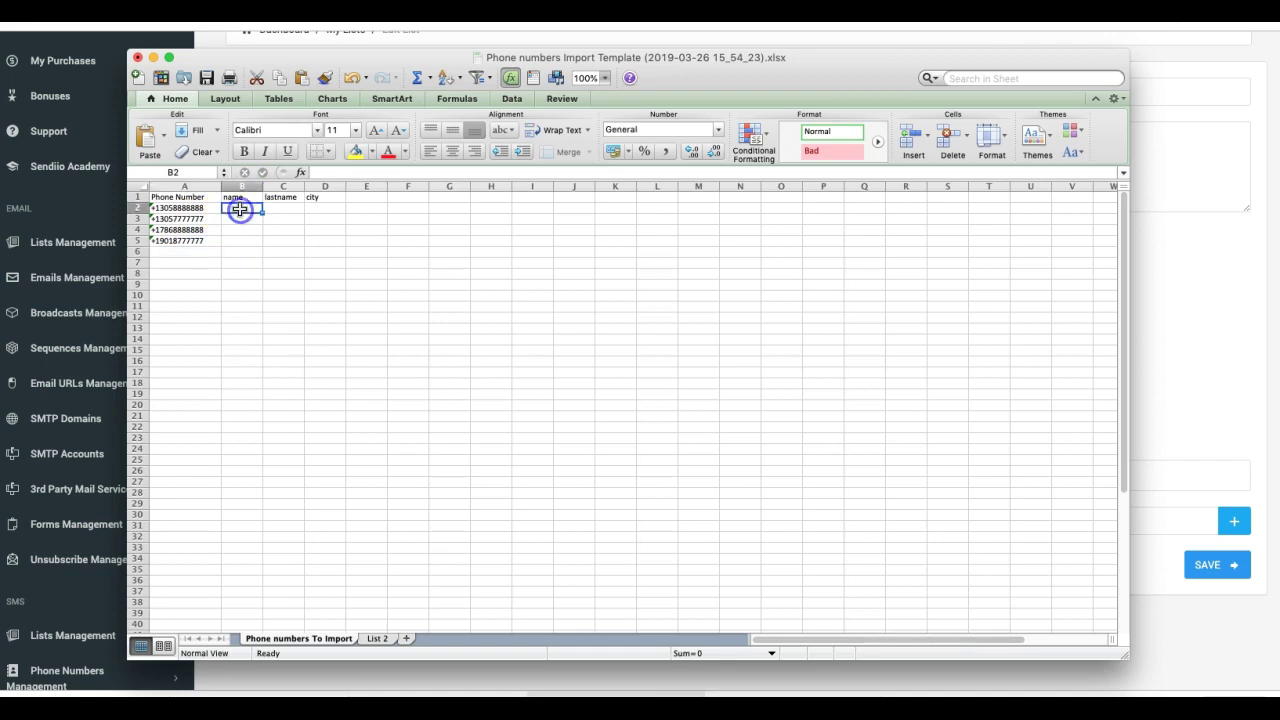
text(Josh)
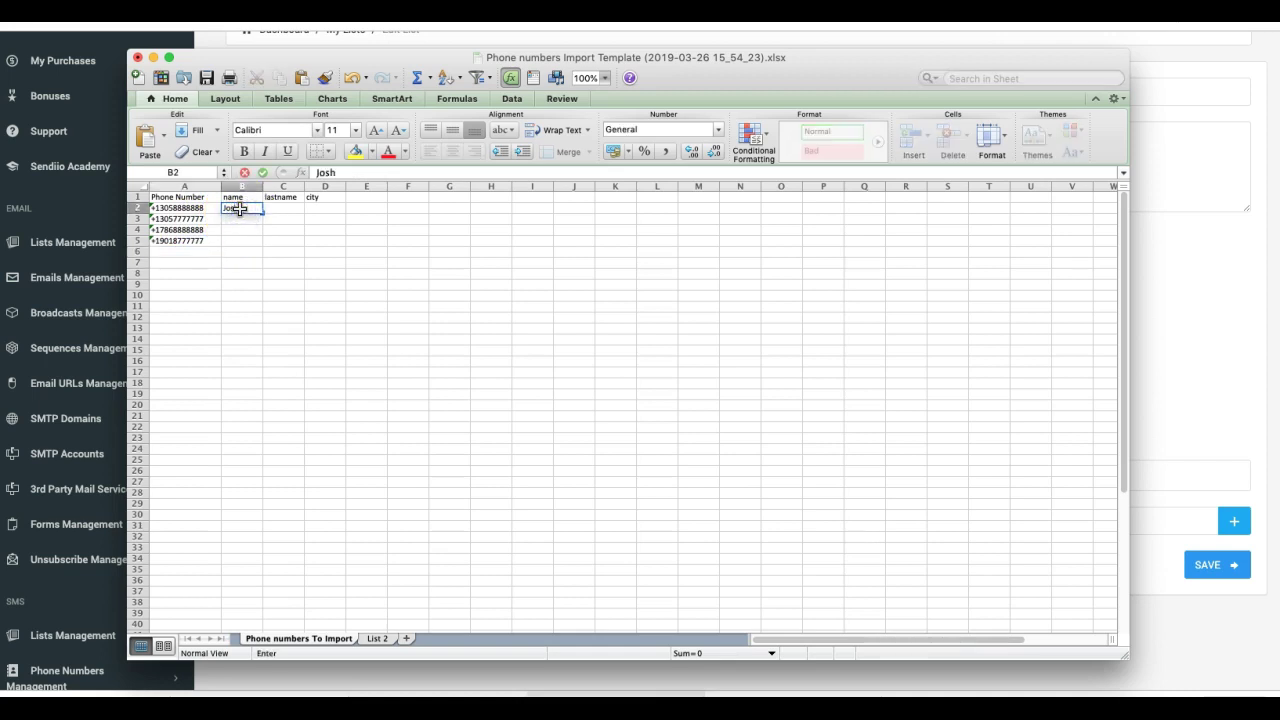
key(Tab)
text(Doe)
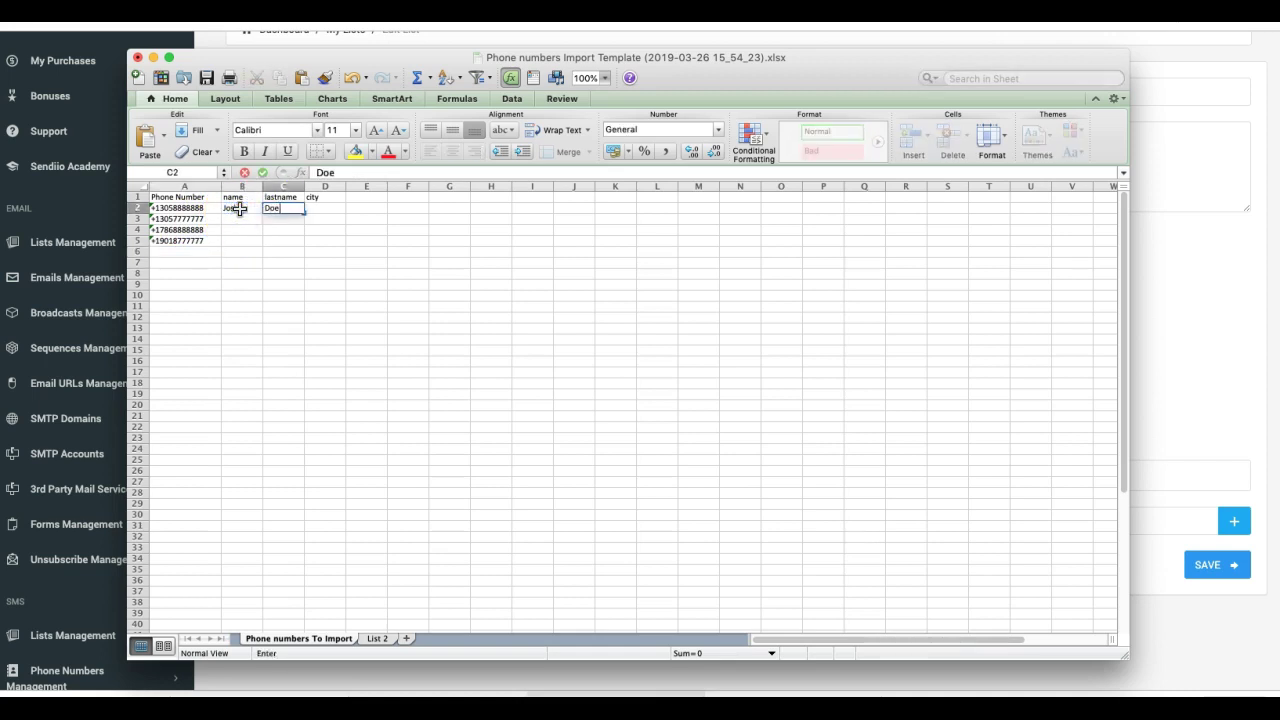
key(Return)
text(Jon)
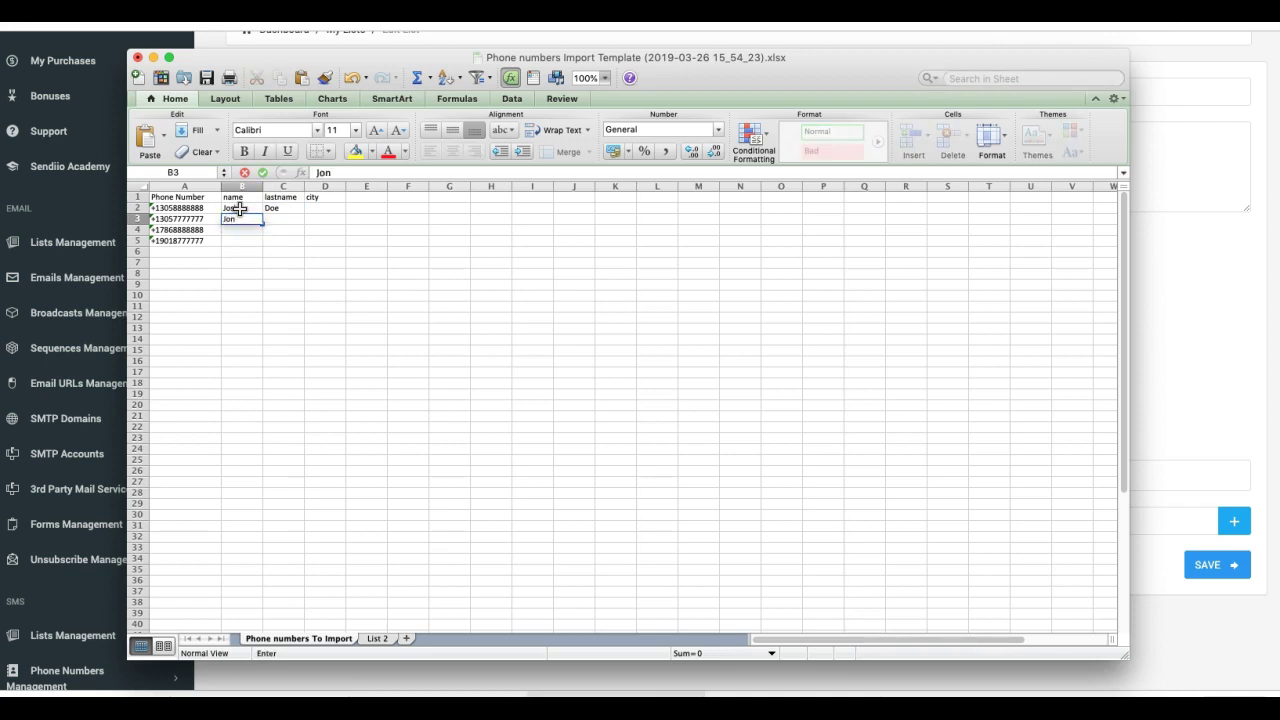
key(Tab)
text(D)
key(Return)
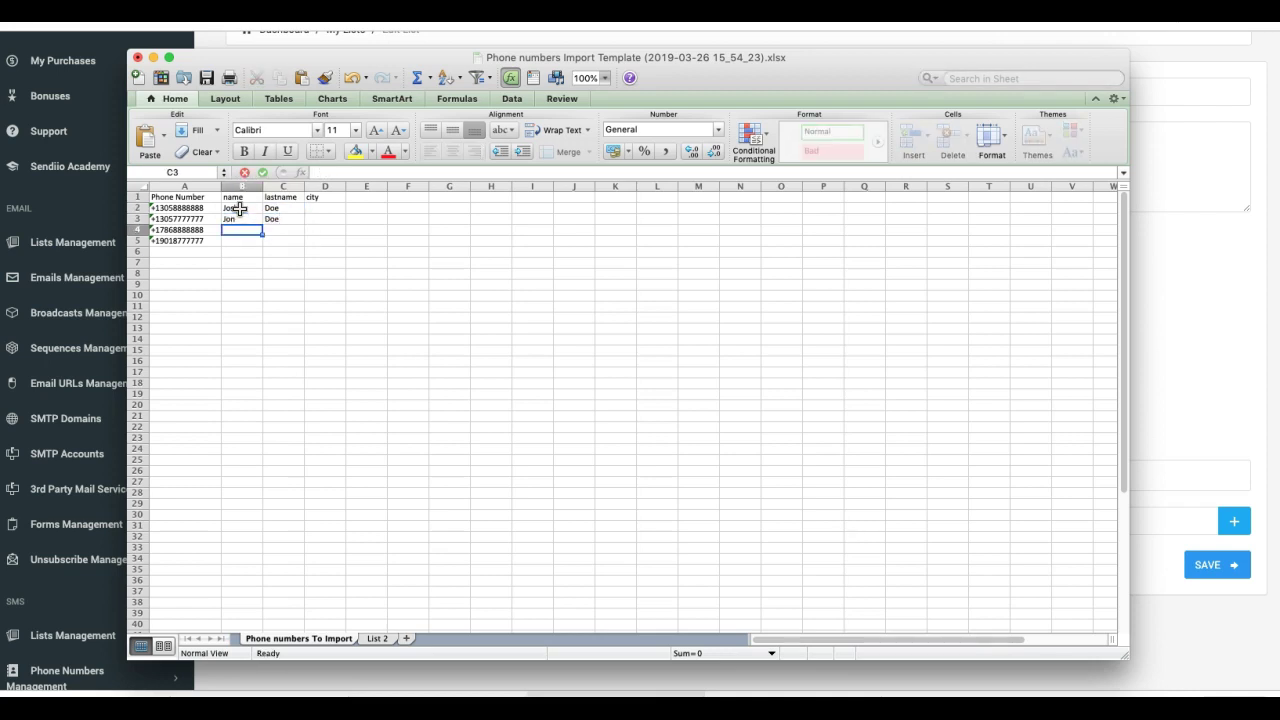
text(Mike)
key(Tab)
text(D)
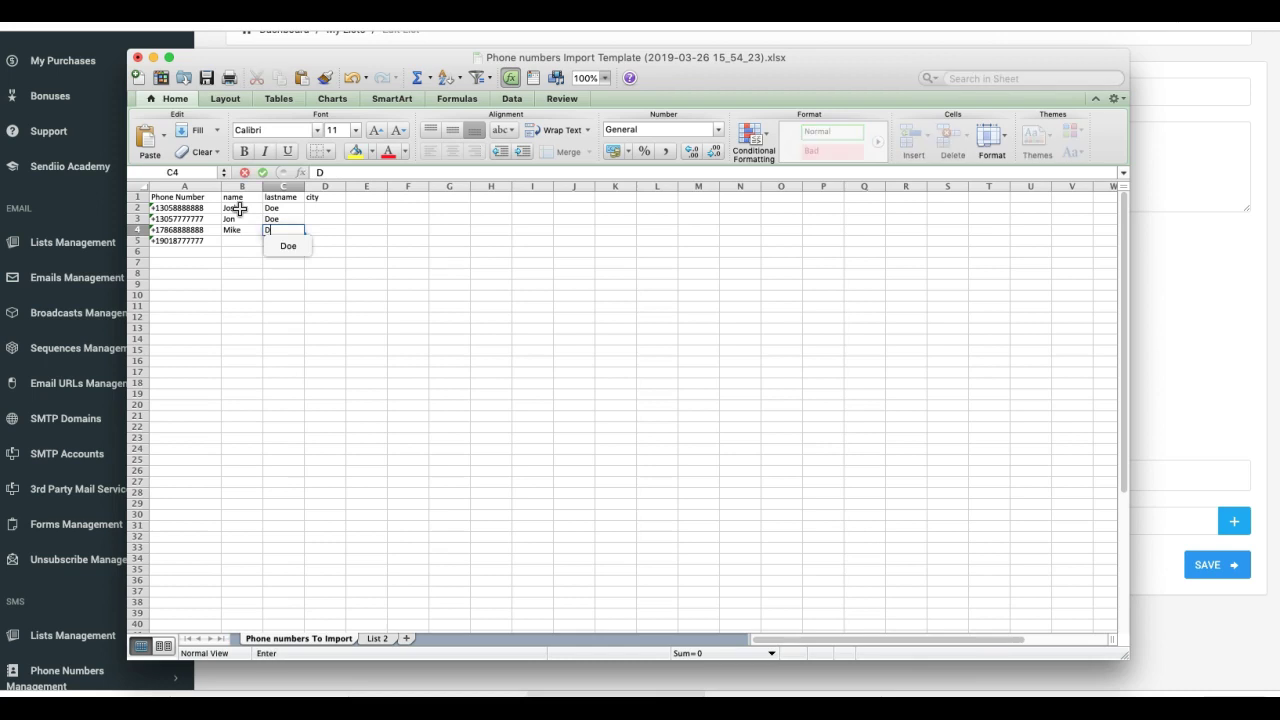
key(Return)
text(Alex)
key(Tab)
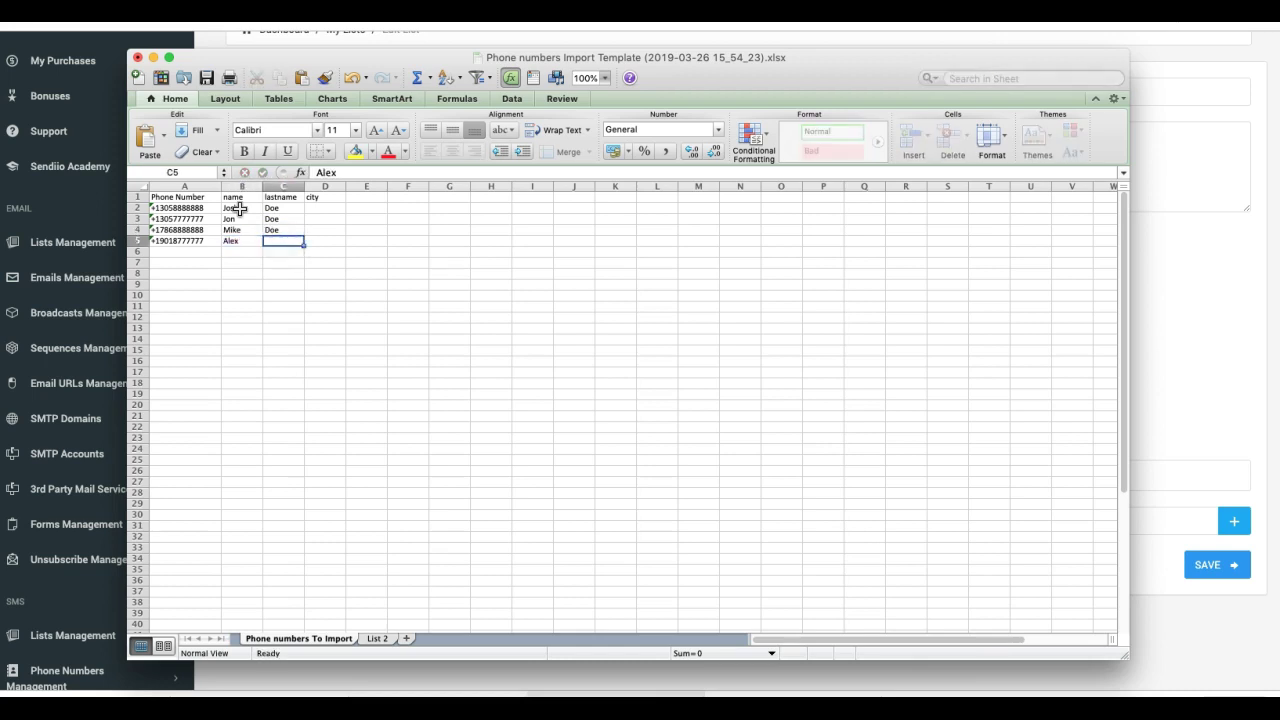
text(Doe)
key(Tab)
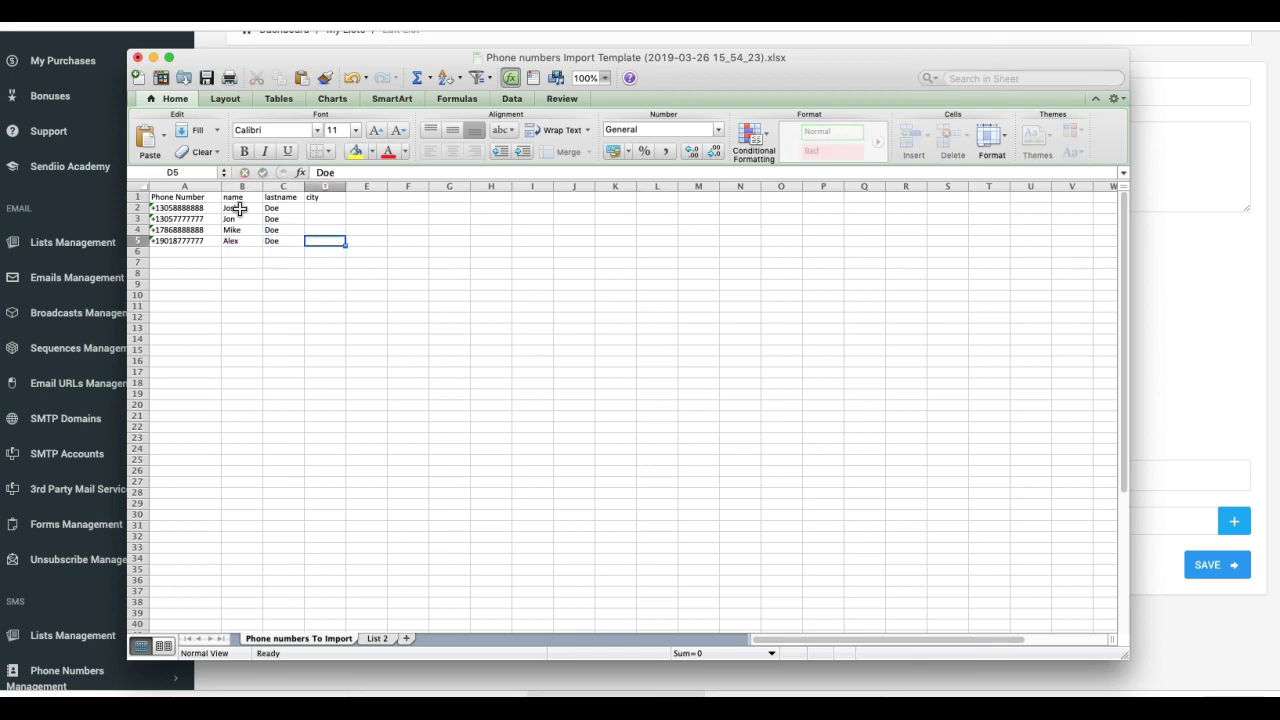
- Enter Miami as the city in D2–D5 and save the workbook
text(Miami)
key(Up)
text(Miami)
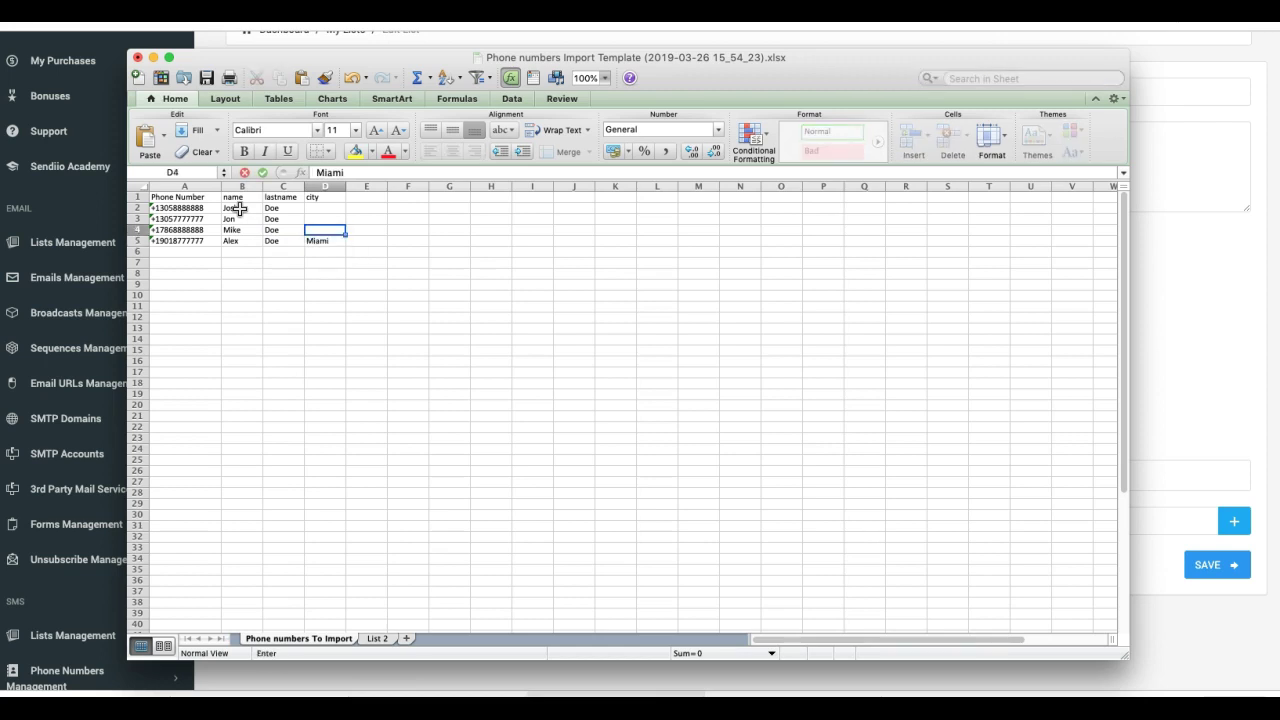
key(Up)
text(Mia)
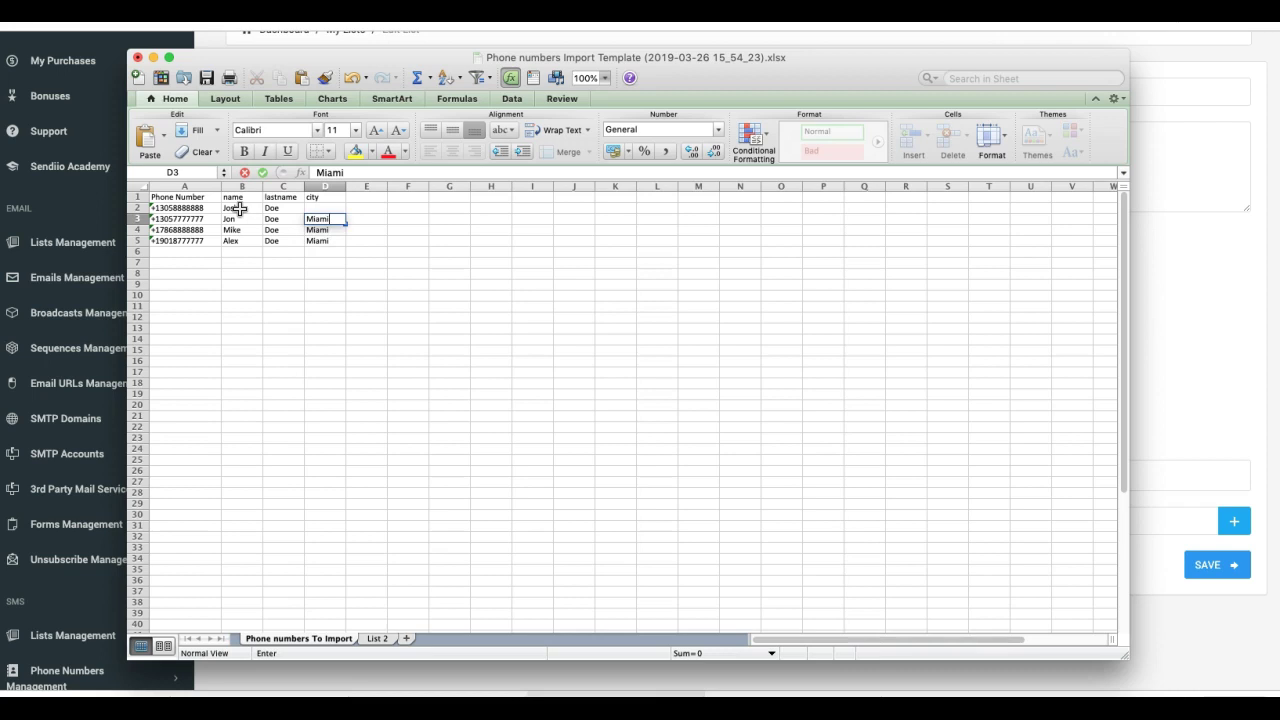
key(Up)
text(Miami)
key(Return)
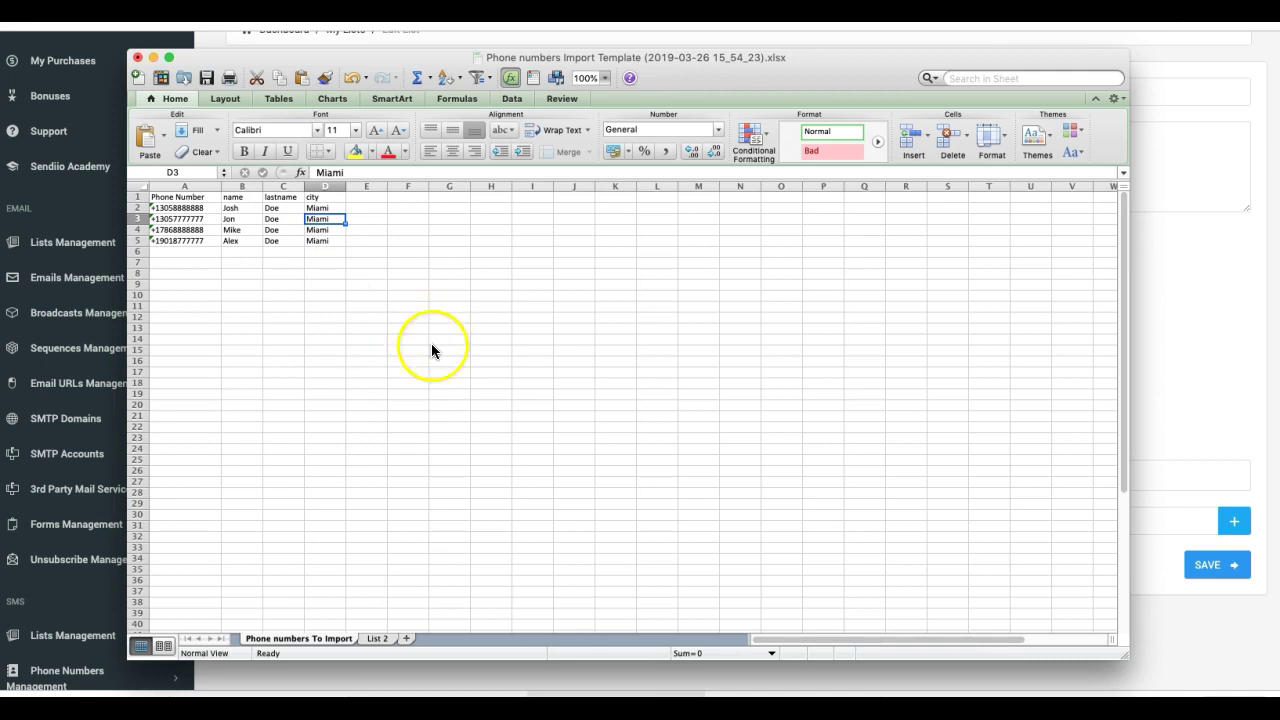
key(super+s)
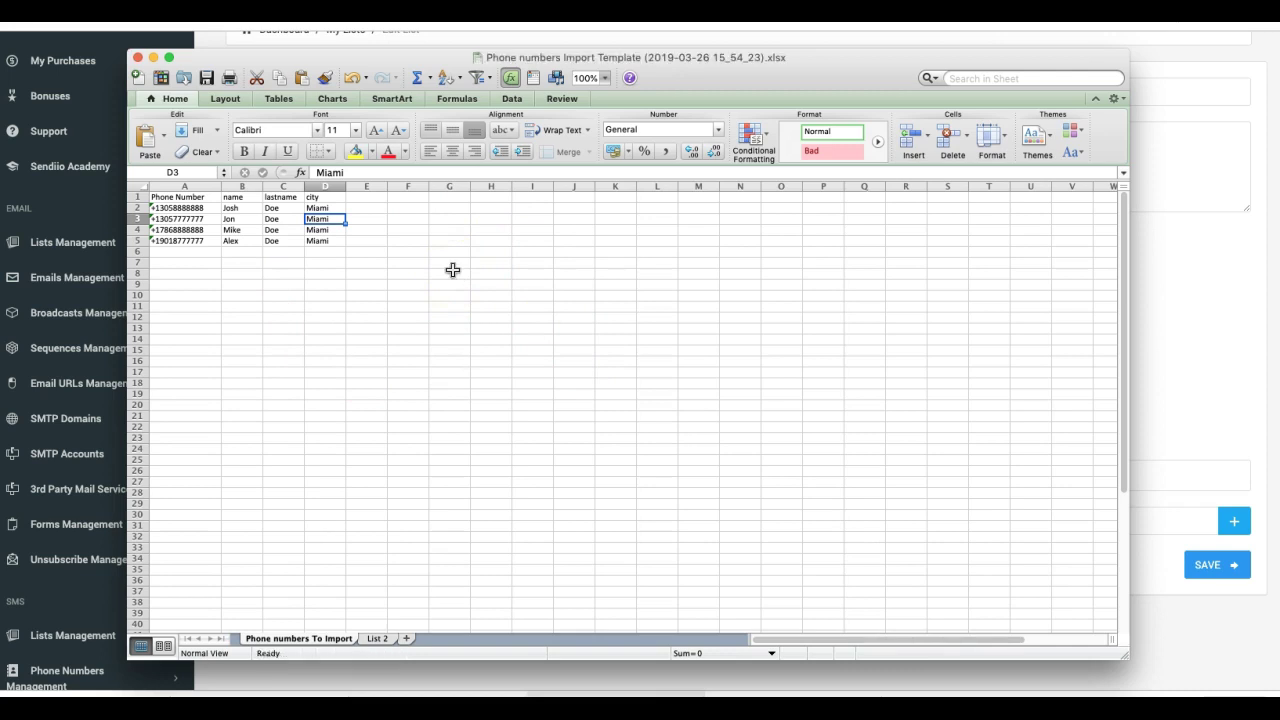
- Attach the Phone numbers Import Template .xlsx from the Sendiio folder and save the Webinar Numbers list
click(1196, 111)
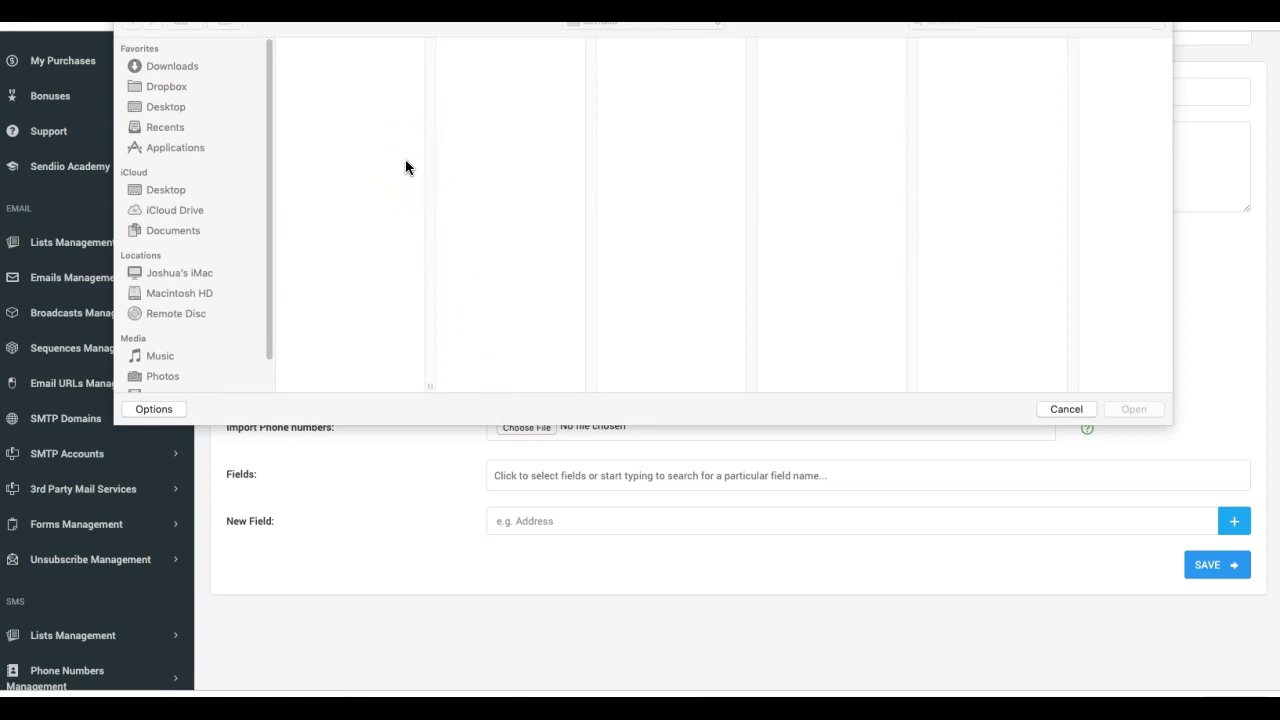
click(392, 143)
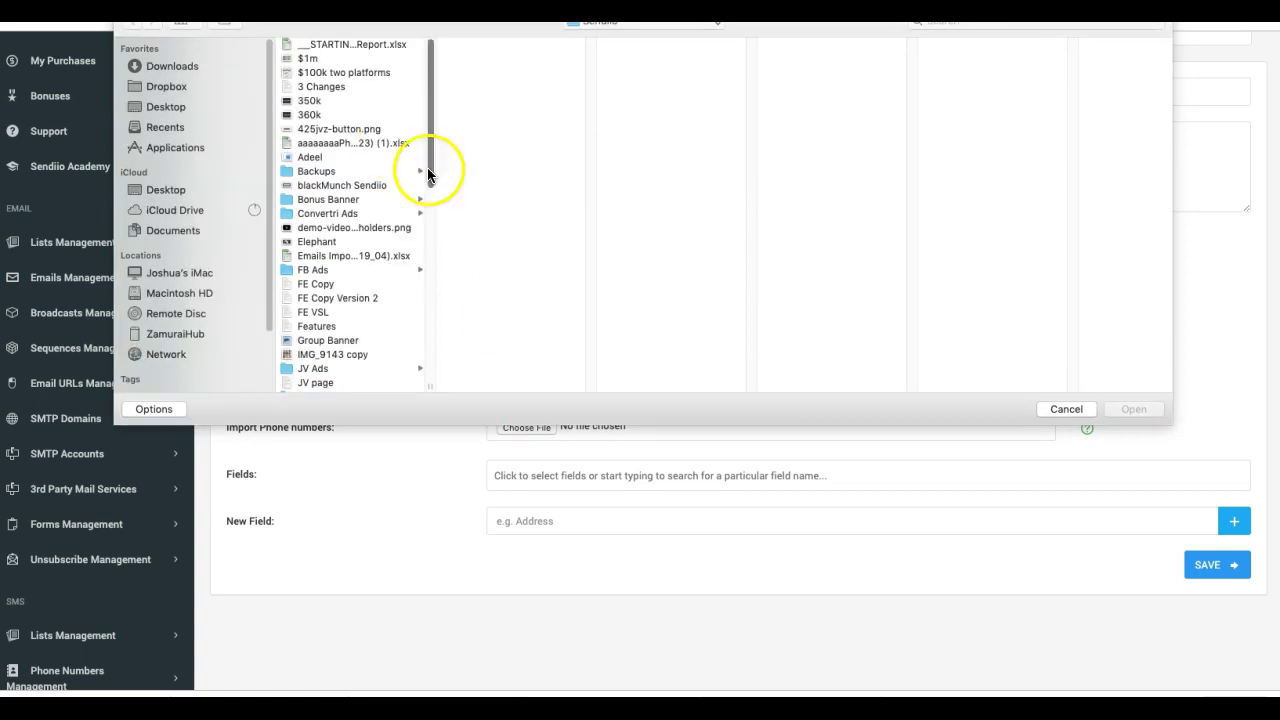
click(622, 22)
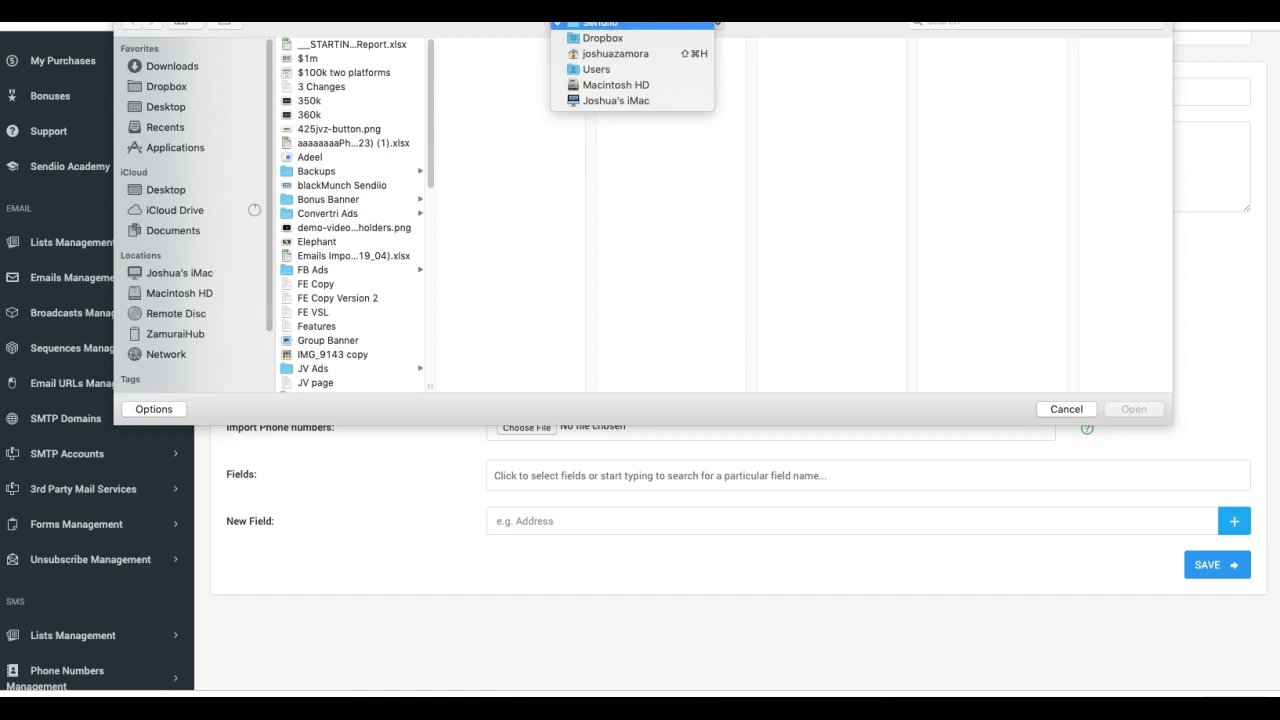
click(450, 148)
click(491, 650)
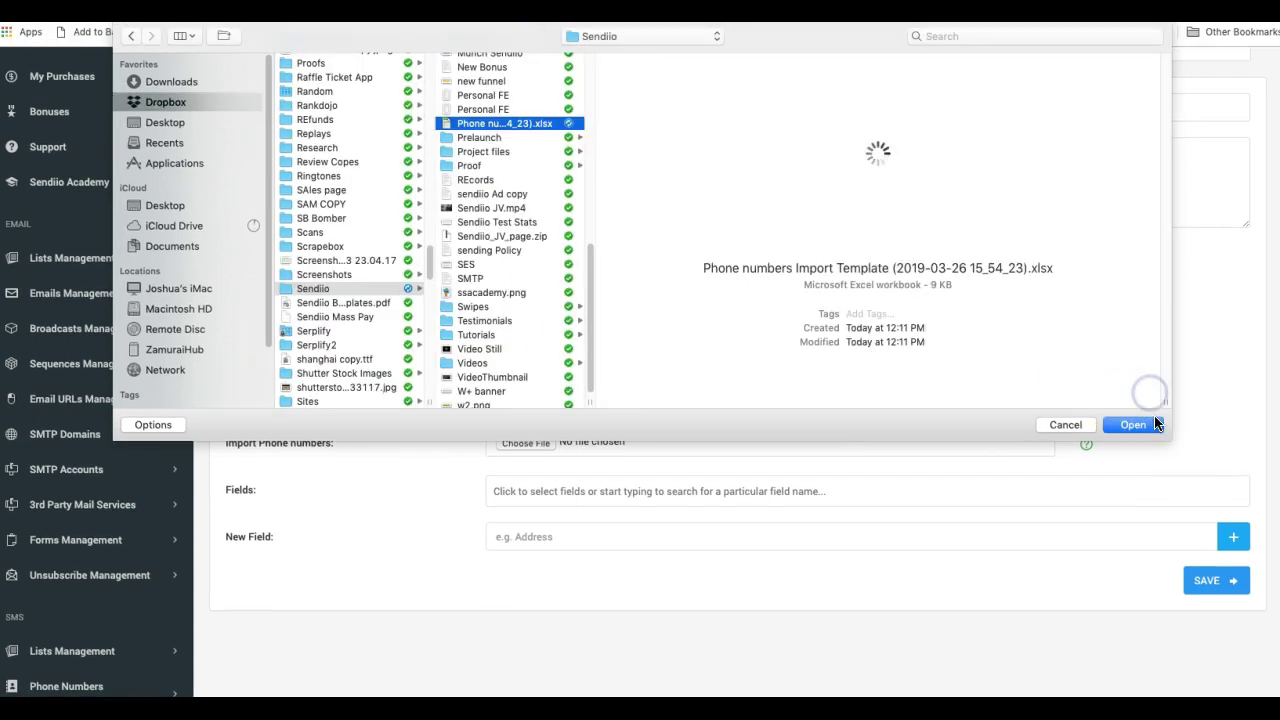
click(1153, 426)
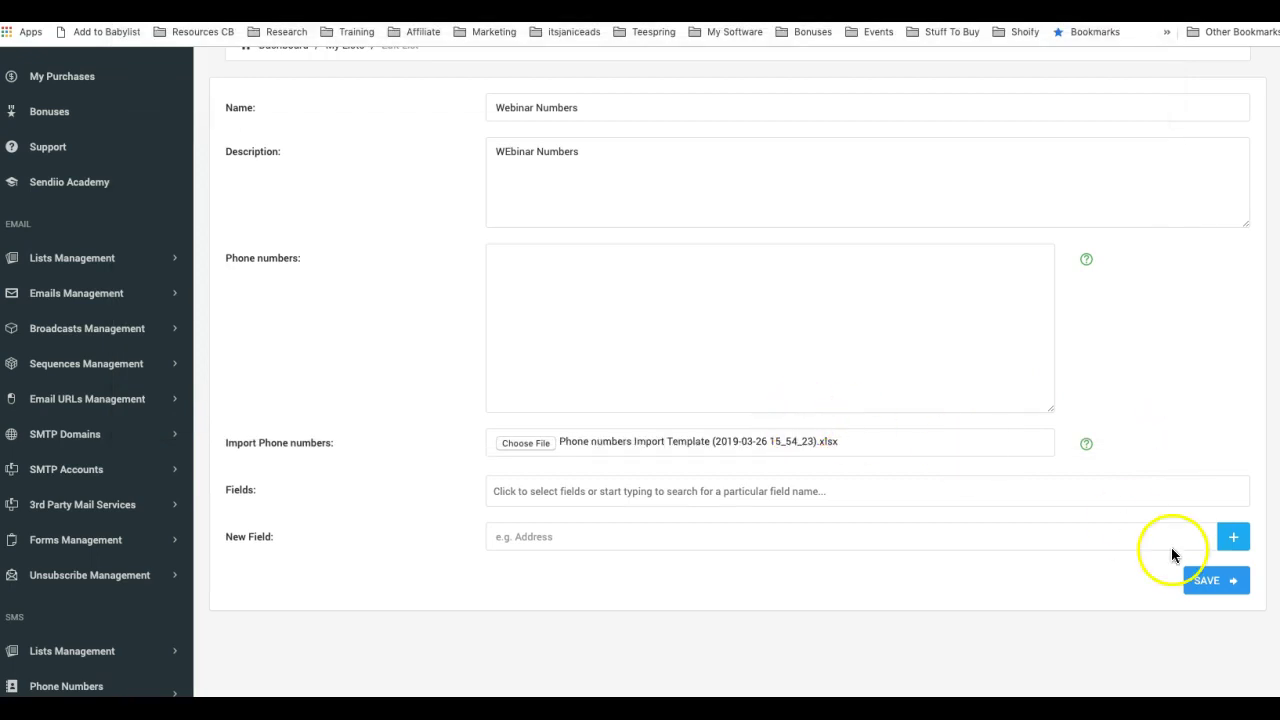
click(1207, 581)
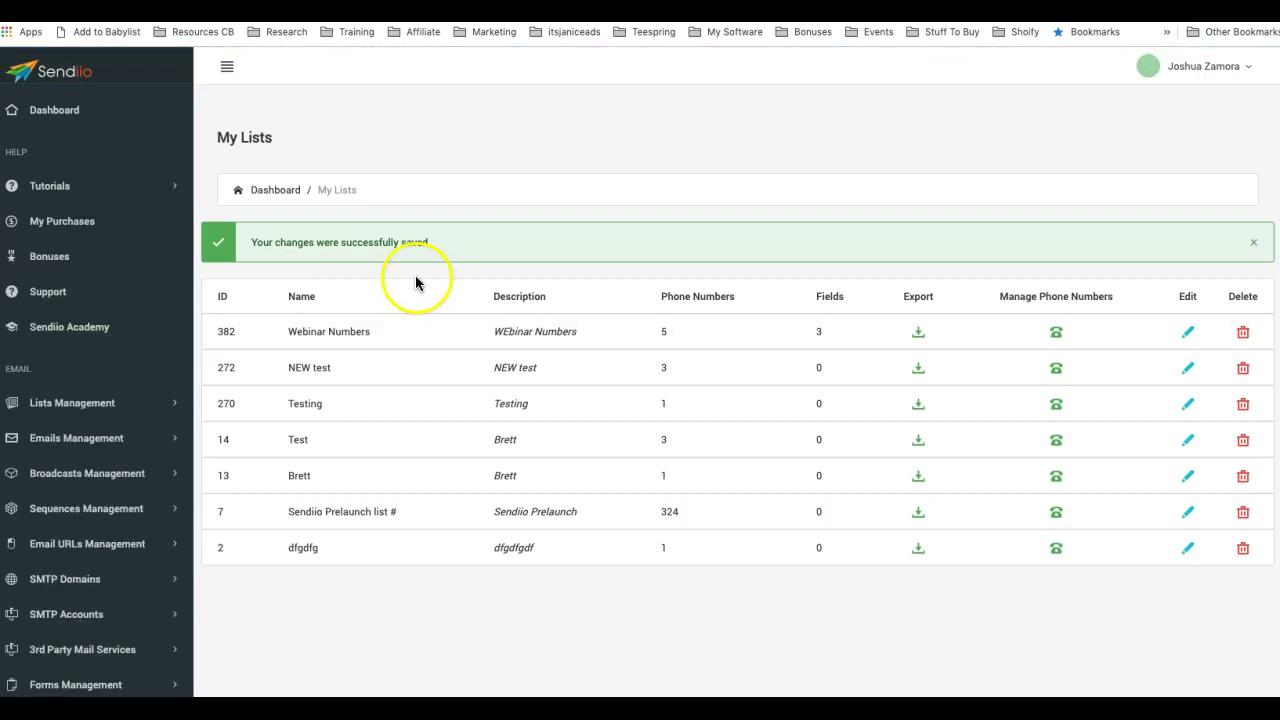
- Check Webinar Numbers shows 5 phone numbers and 3 fields, comparing against the Excel template
click(665, 330)
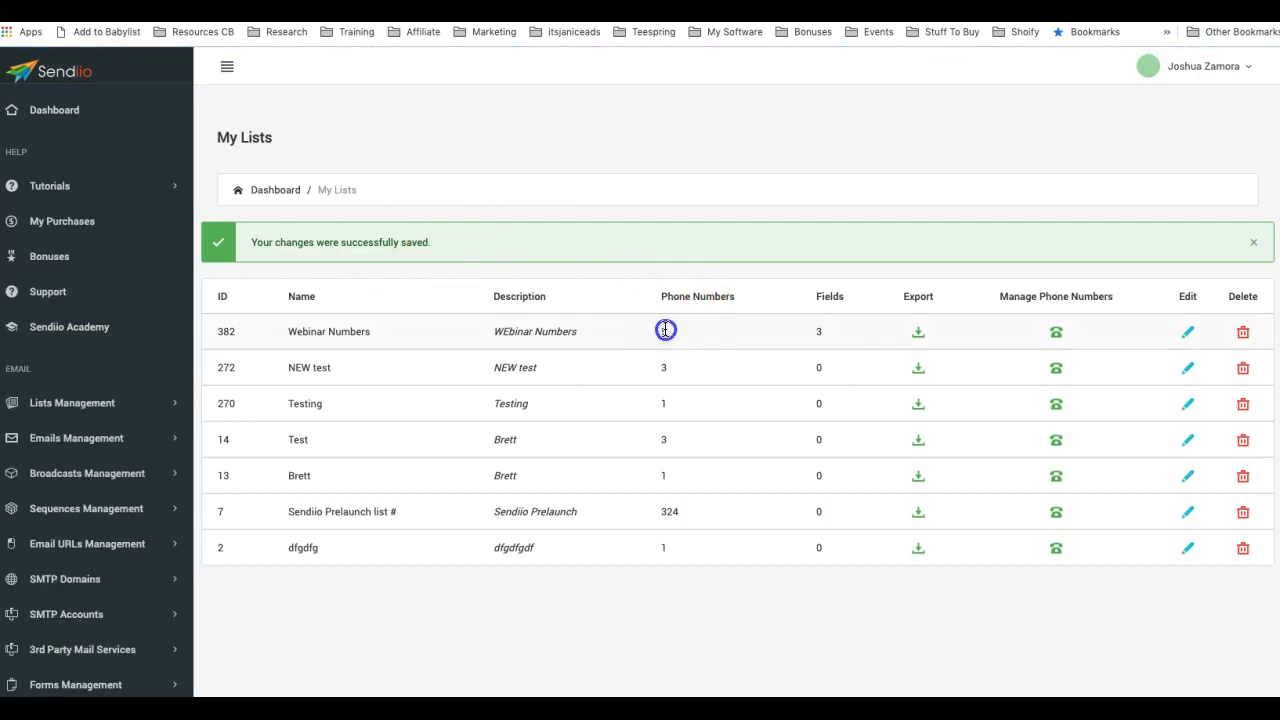
click(815, 333)
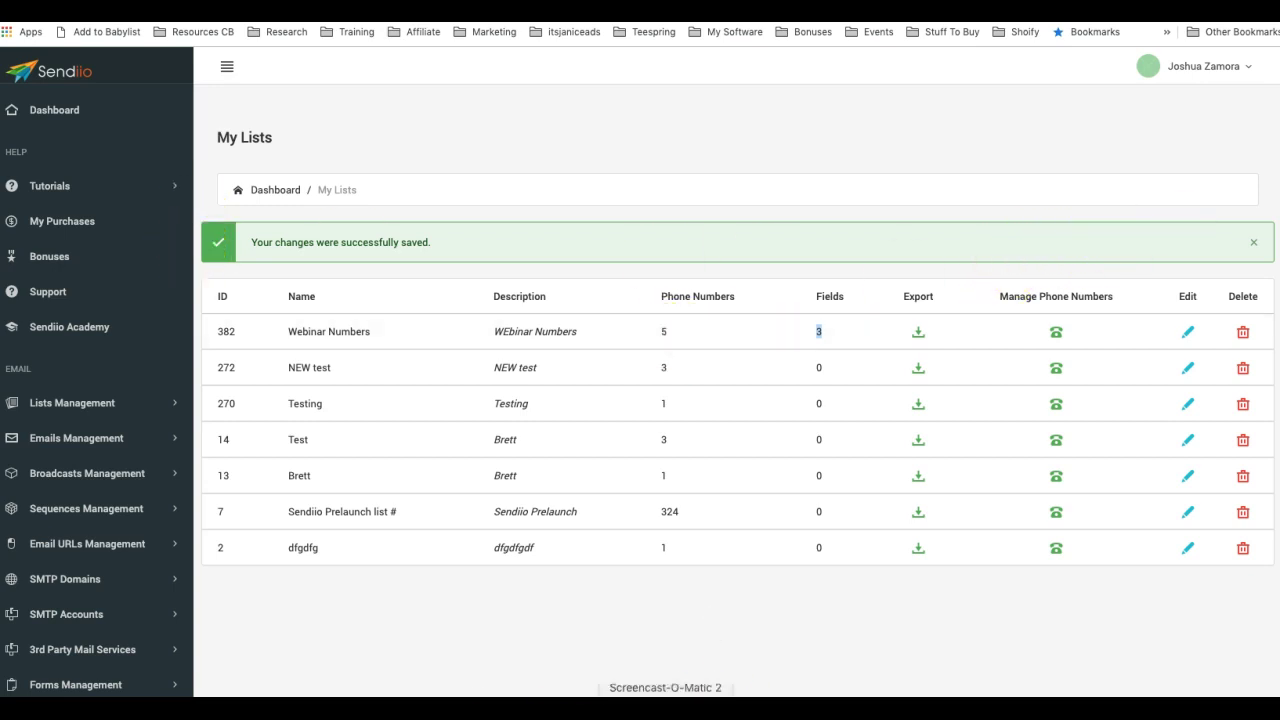
click(609, 688)
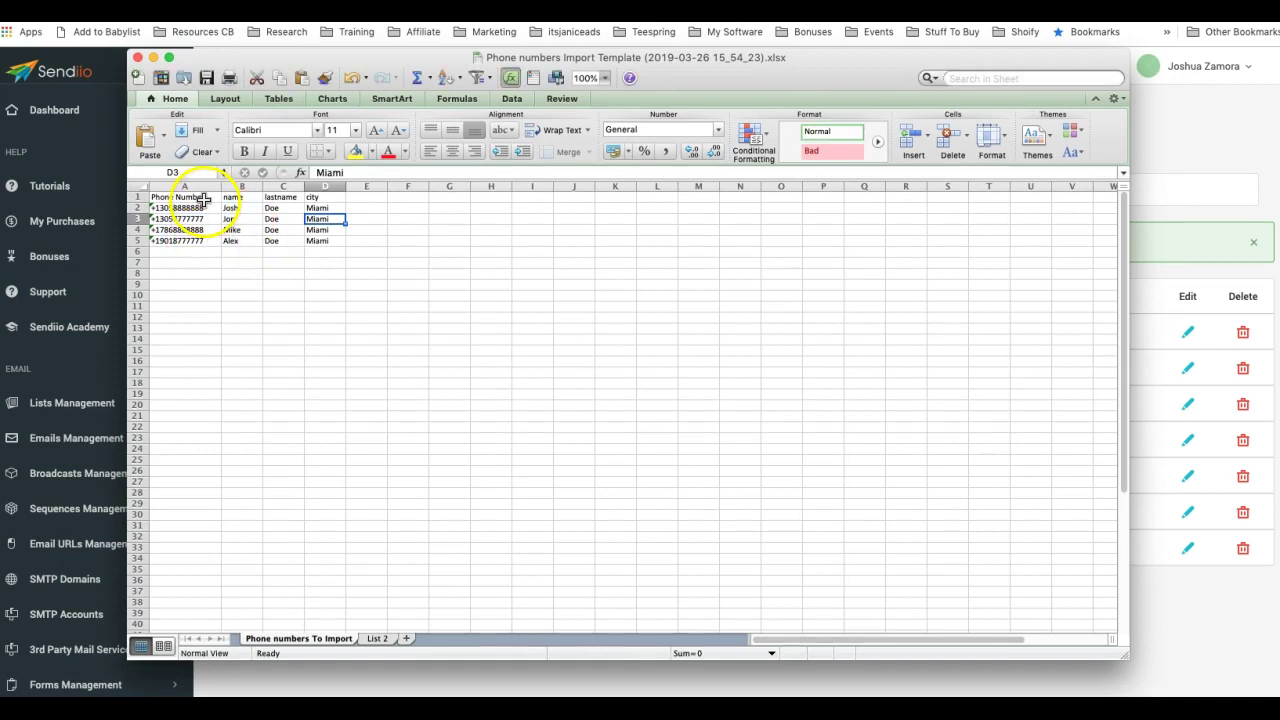
click(1182, 162)
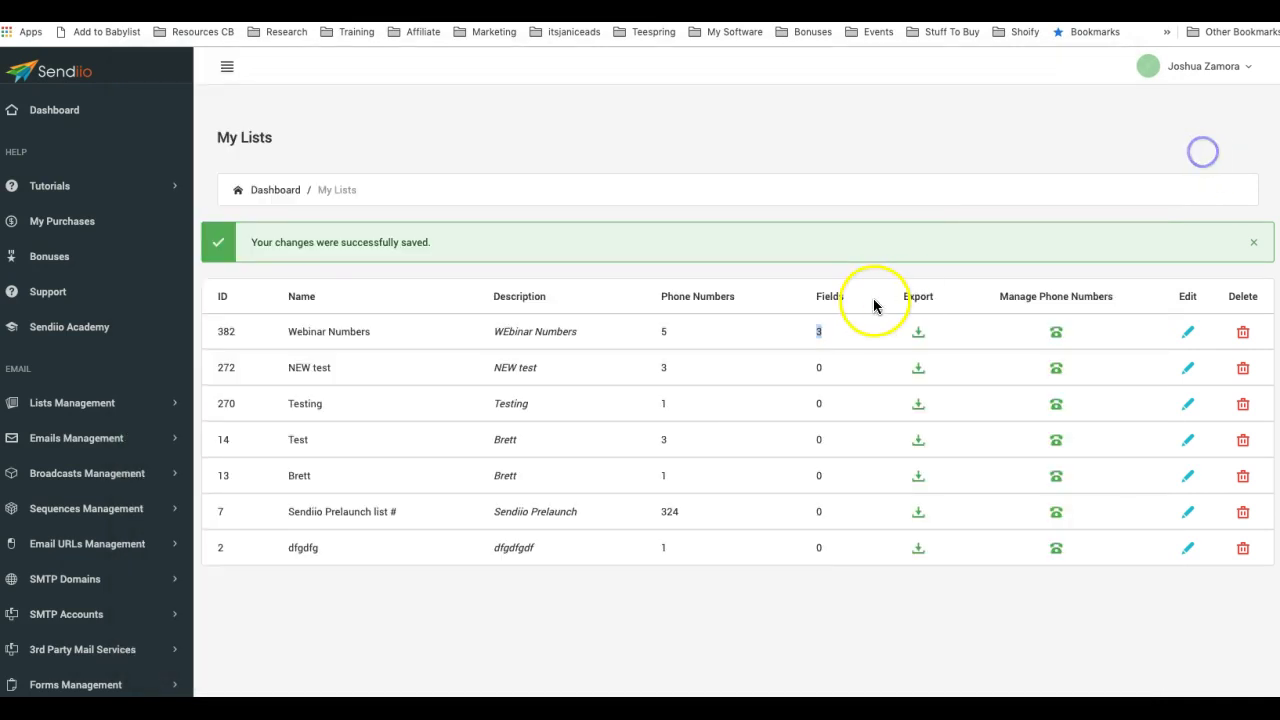
click(634, 688)
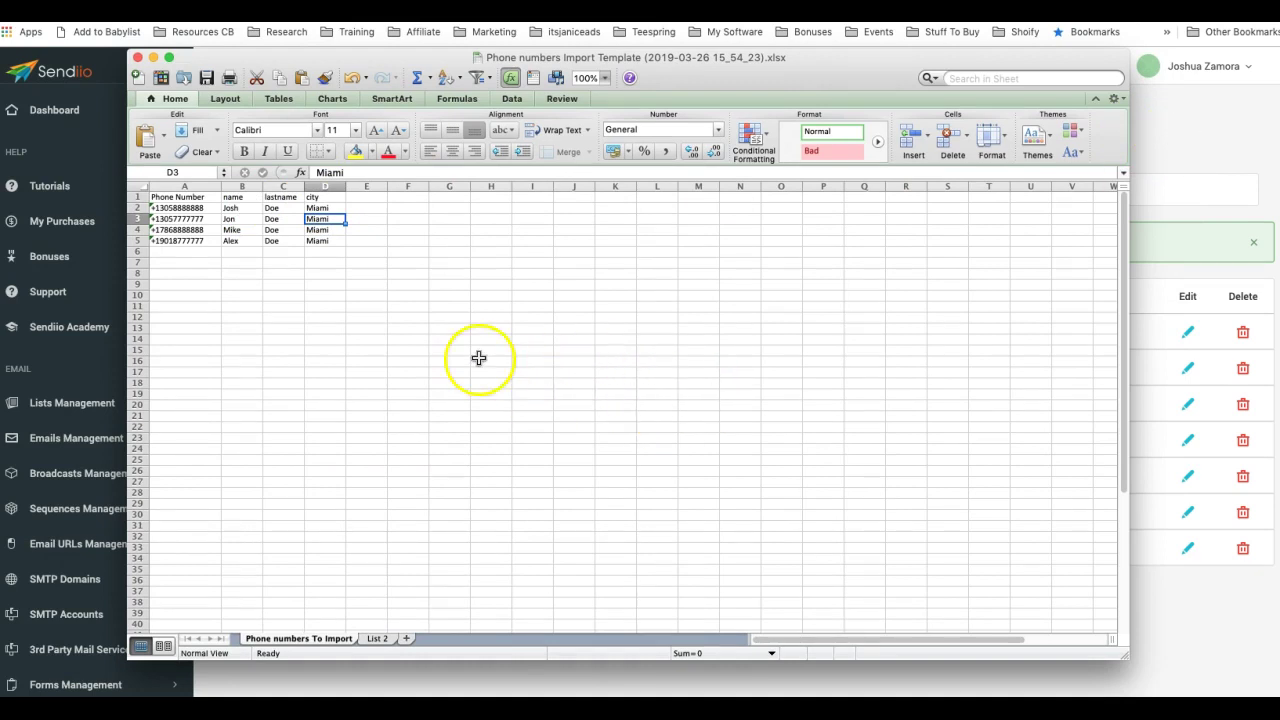
click(1170, 152)
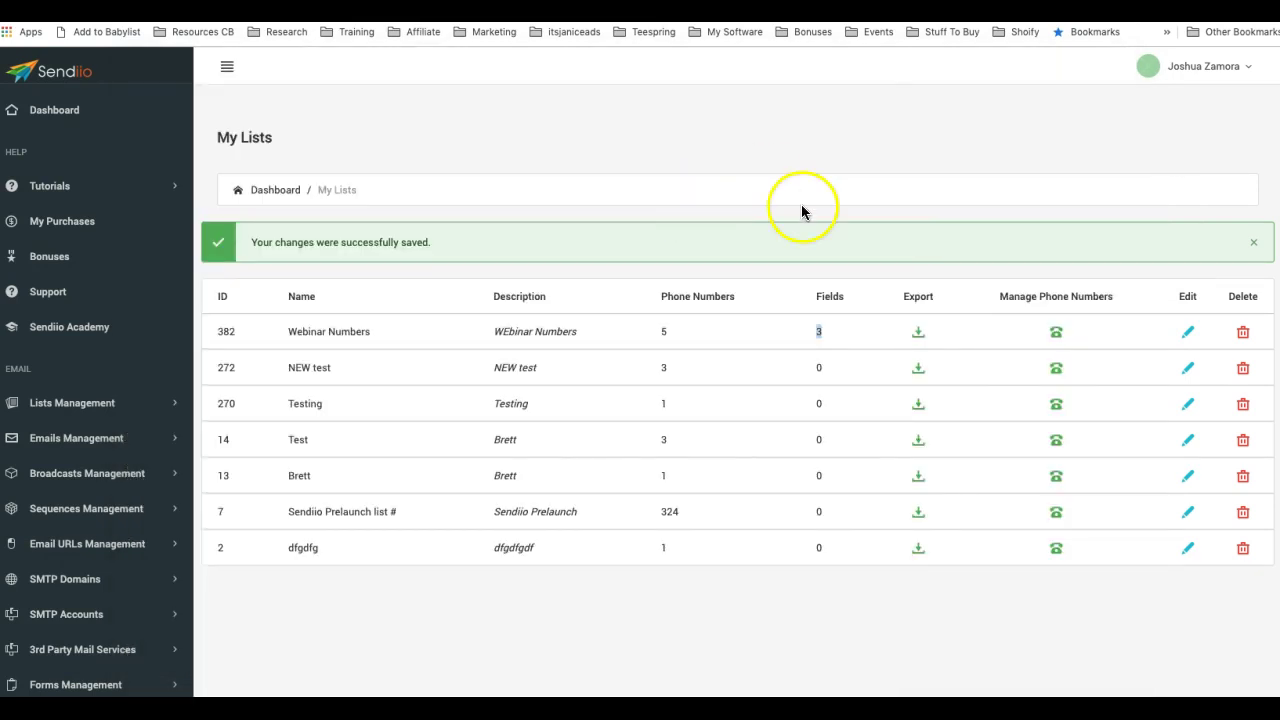
- Reopen the Webinar Numbers edit form and review its City, Lastname and name fields
click(1189, 331)
scroll(766, 420, down, 3)
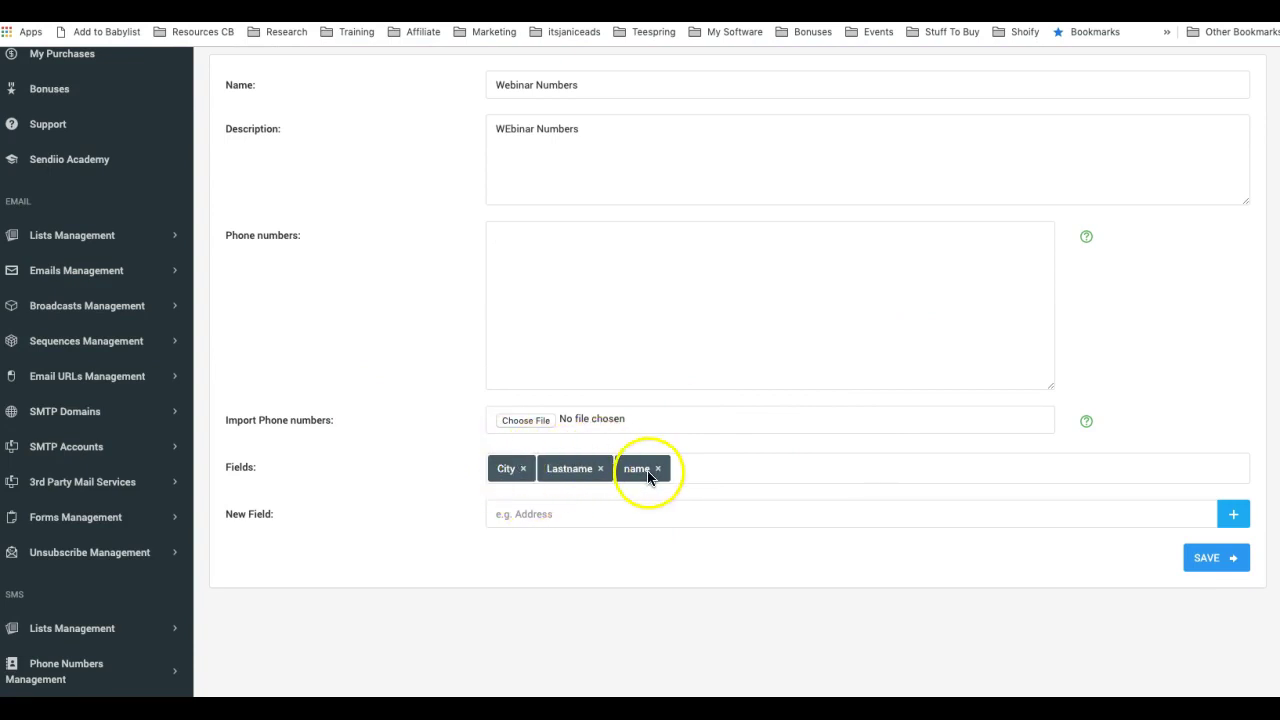
scroll(403, 457, up, 1)
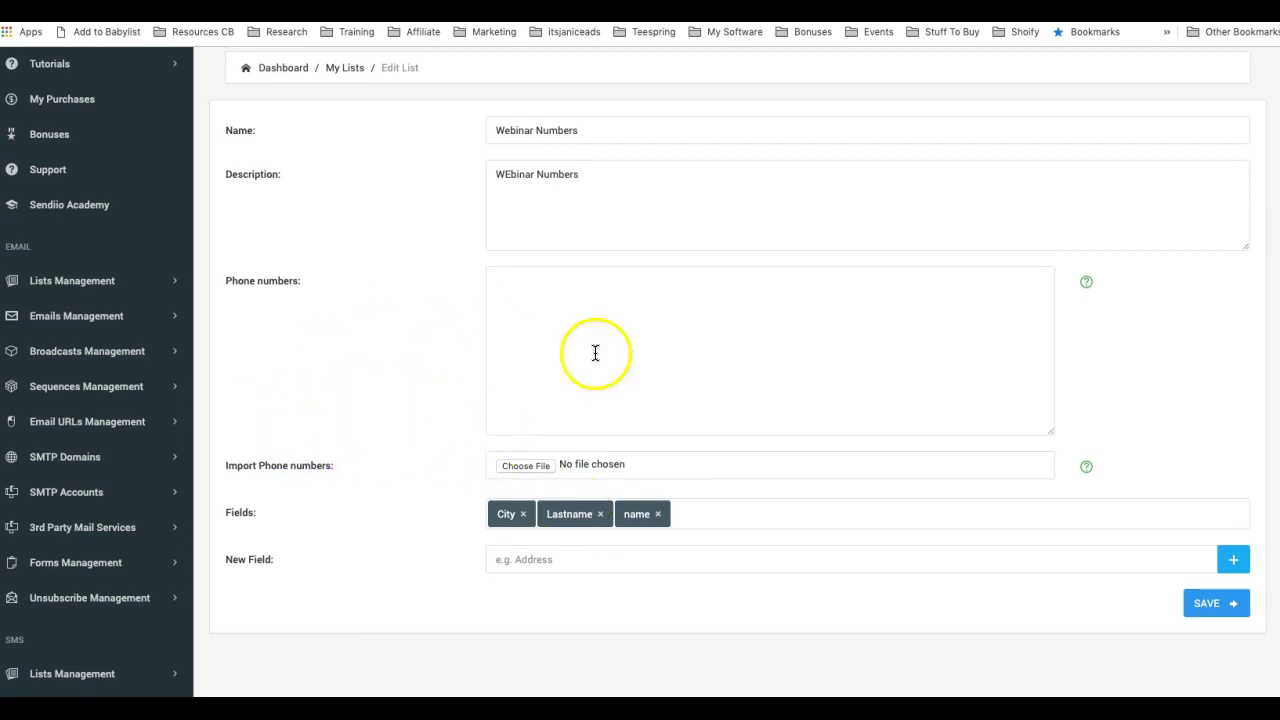
scroll(114, 423, down, 3)
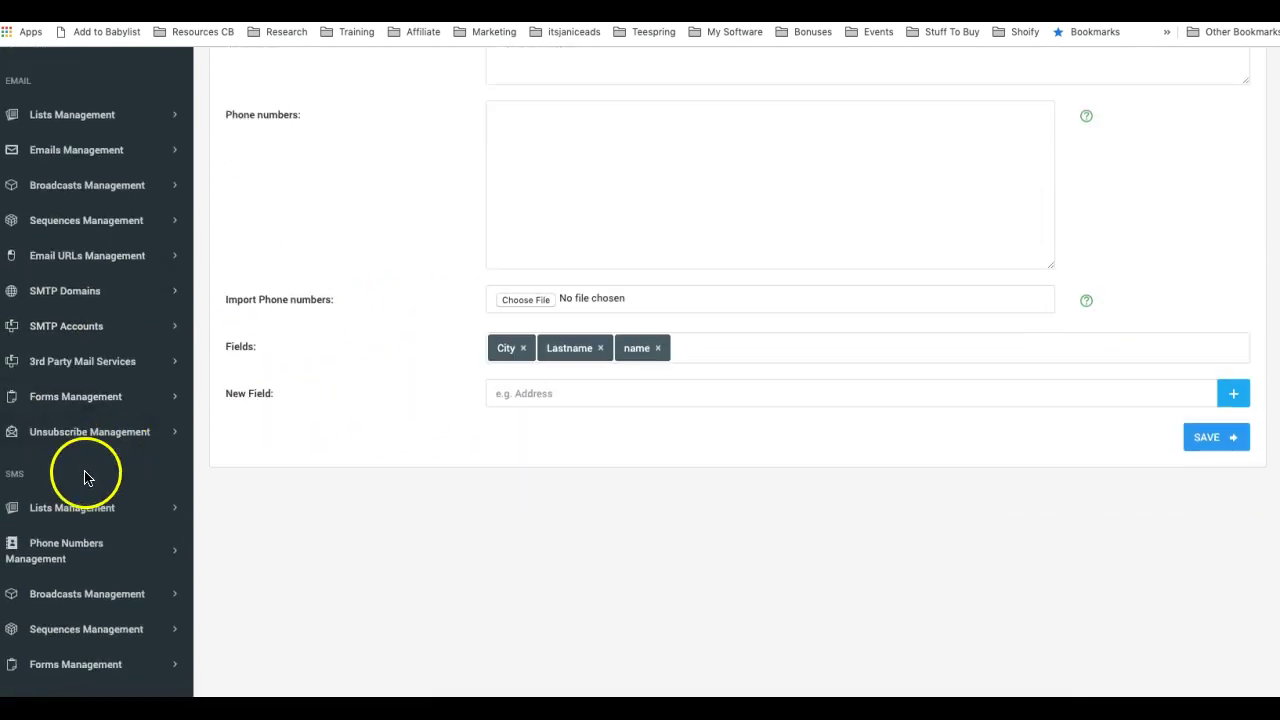
scroll(77, 509, down, 2)
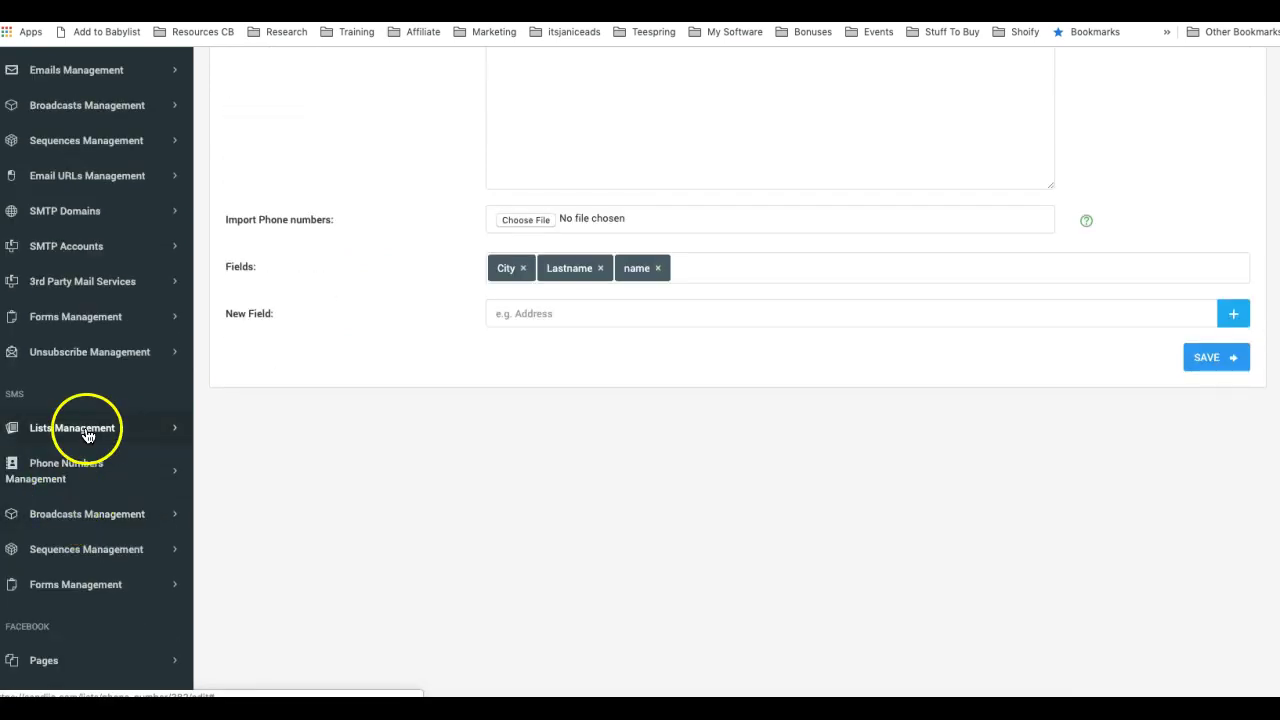
- Start a new SMS broadcast and name it Test
click(98, 516)
click(102, 598)
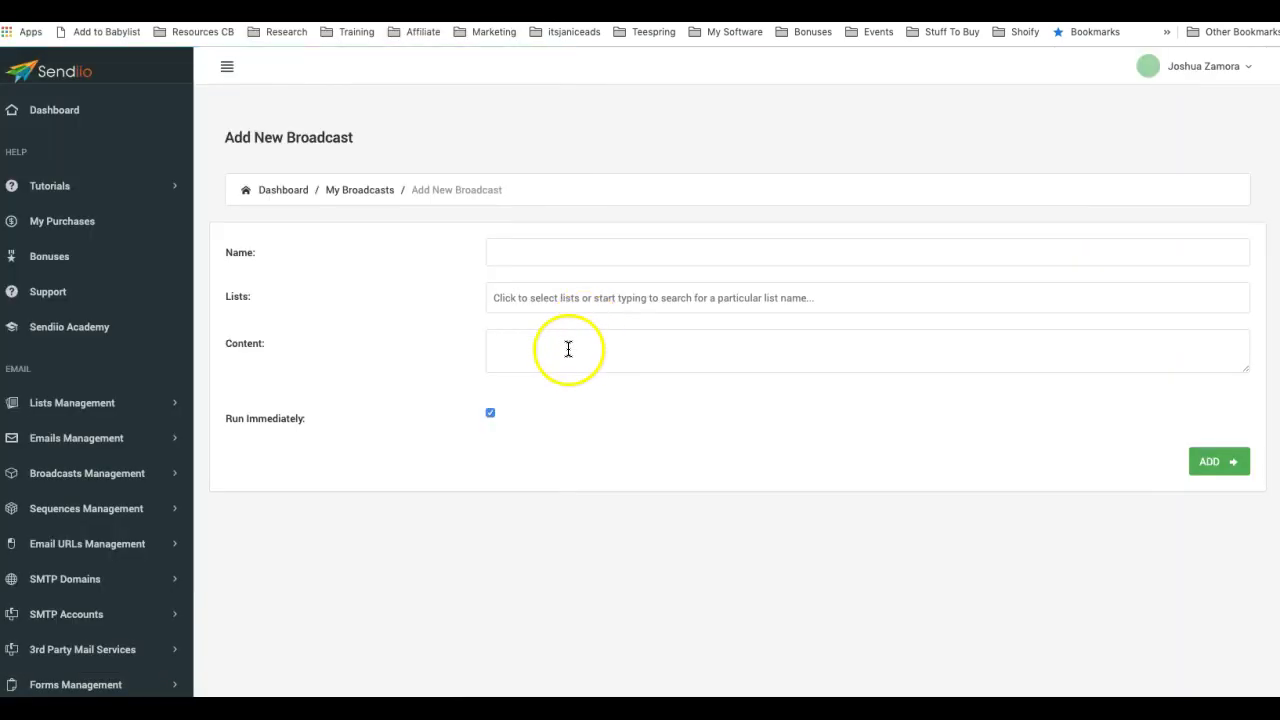
click(577, 262)
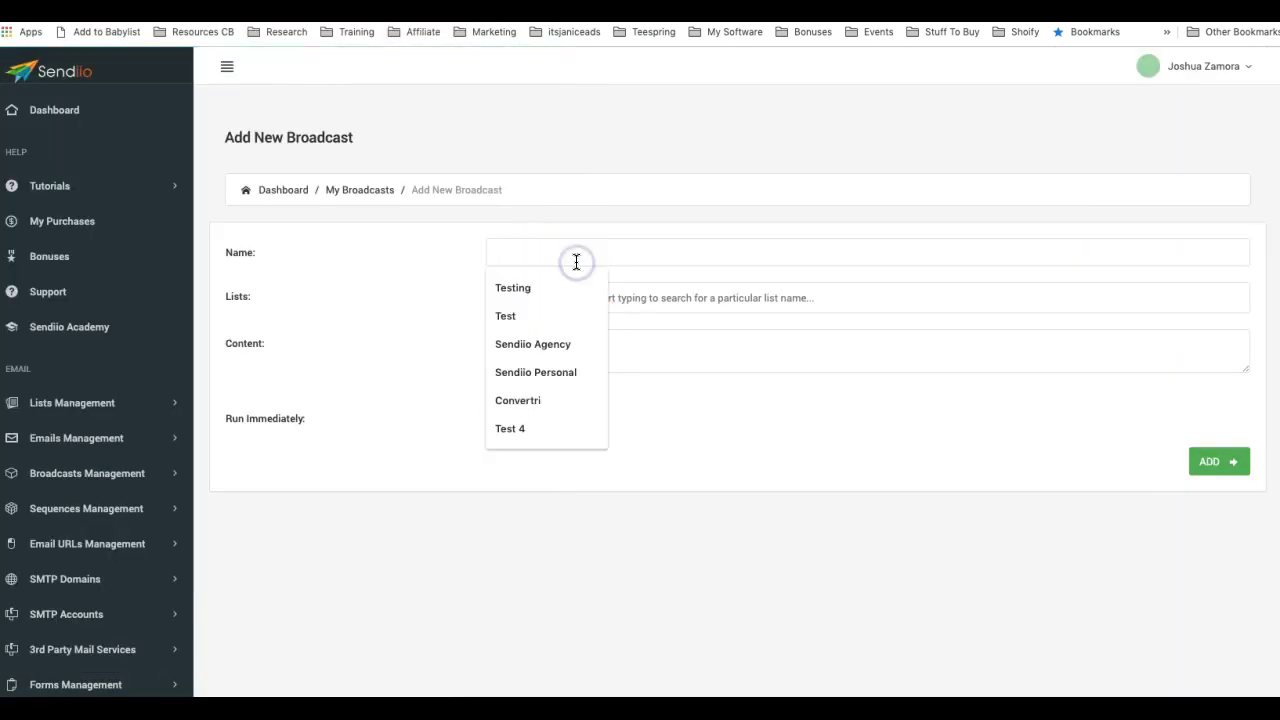
text(Test)
- Select Webinar Numbers as the recipient list and paste %name% into the content
click(626, 296)
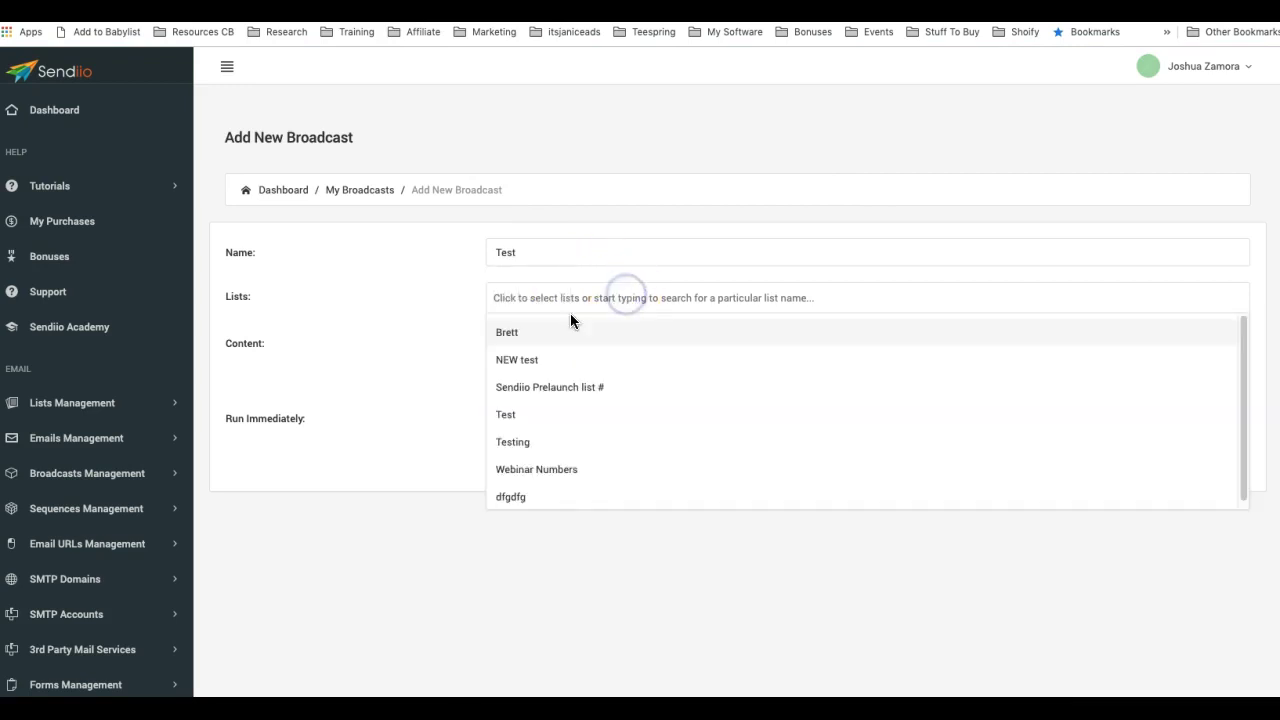
click(563, 465)
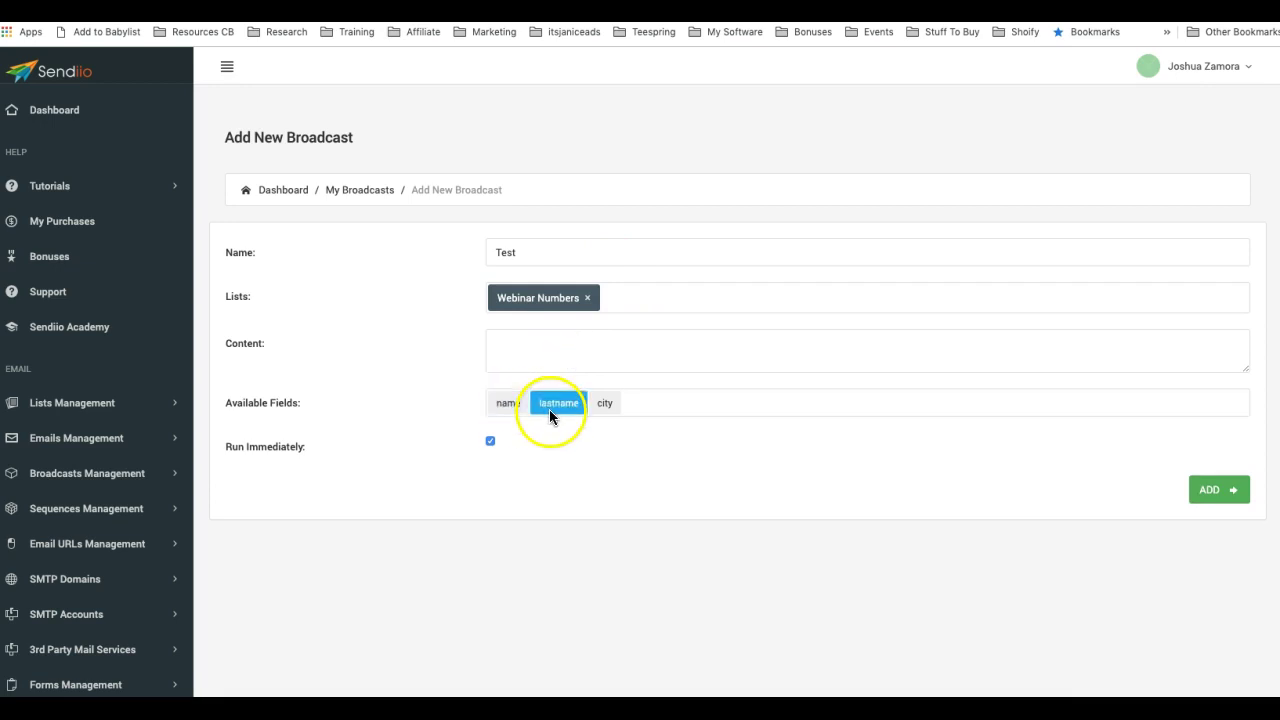
click(508, 402)
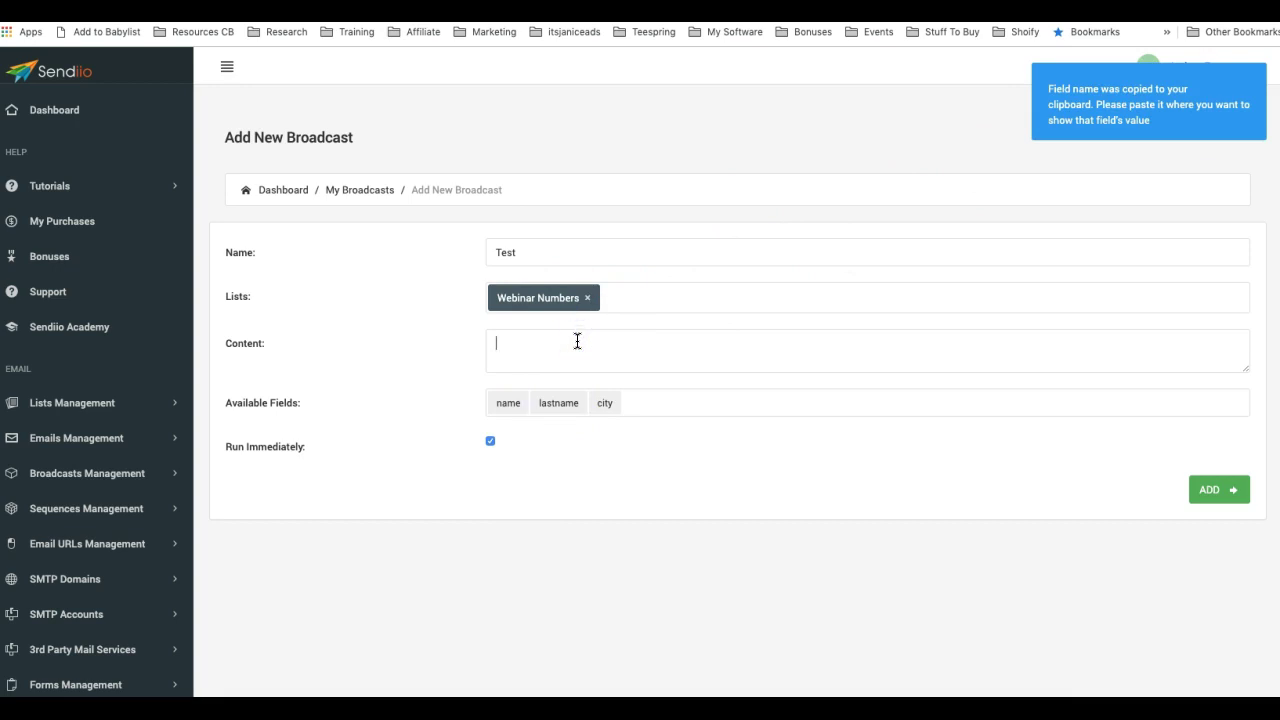
key(ctrl+v)
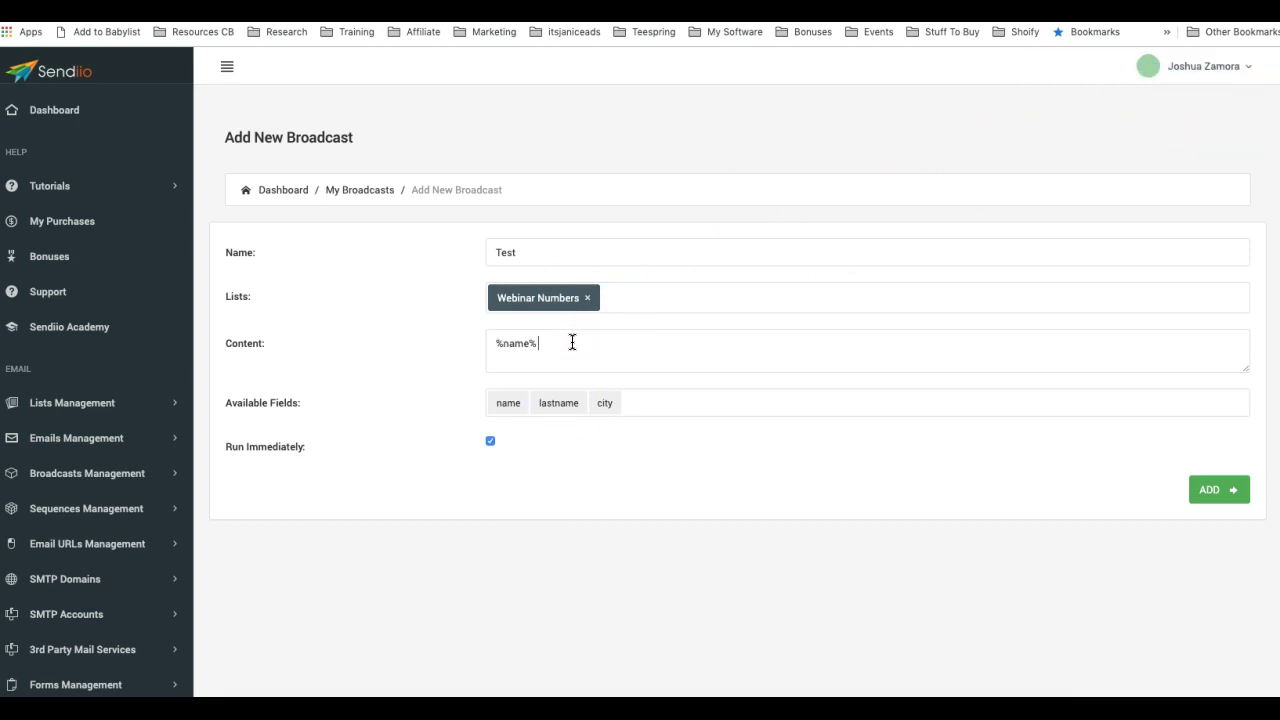